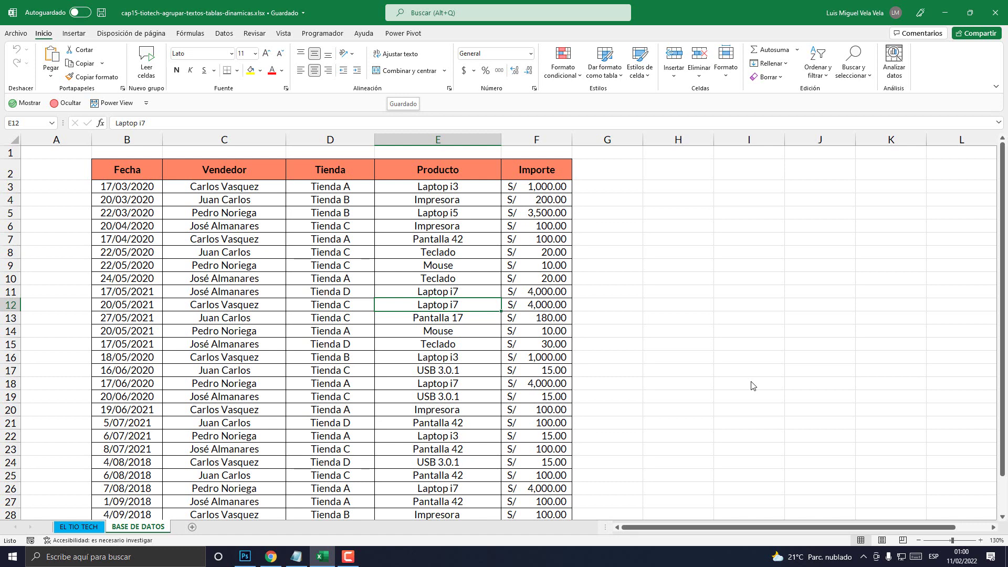
Look through the sales records on the BASE DE DATOS sheet, from the first to the last row
click(331, 226)
scroll(364, 326, down, 8)
scroll(364, 330, up, 8)
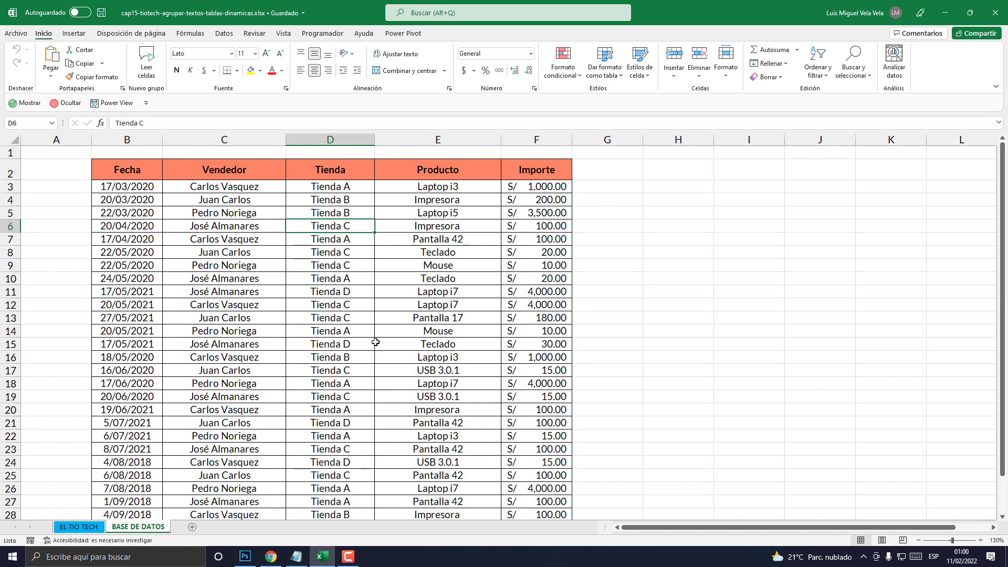
scroll(378, 332, down, 3)
scroll(386, 353, up, 3)
click(353, 345)
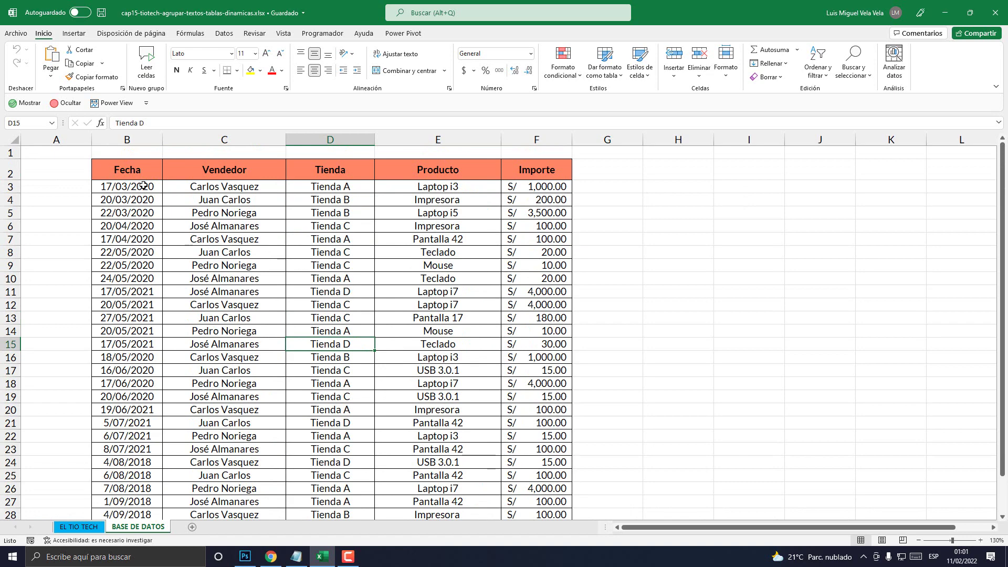
Convert the sales data range B2:F31, including its headers, into a table
drag(127, 169, 533, 546)
scroll(336, 315, up, 2)
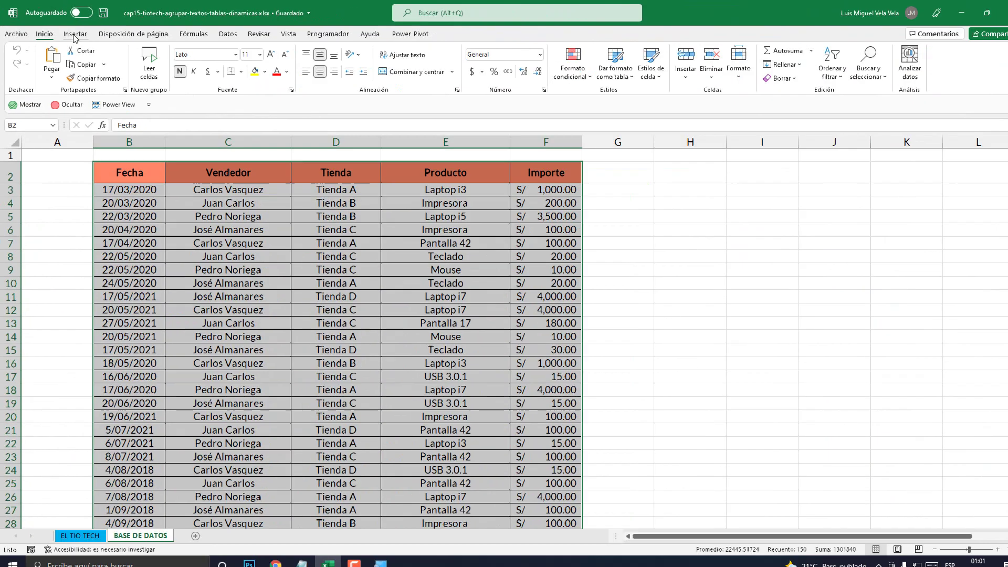
click(148, 67)
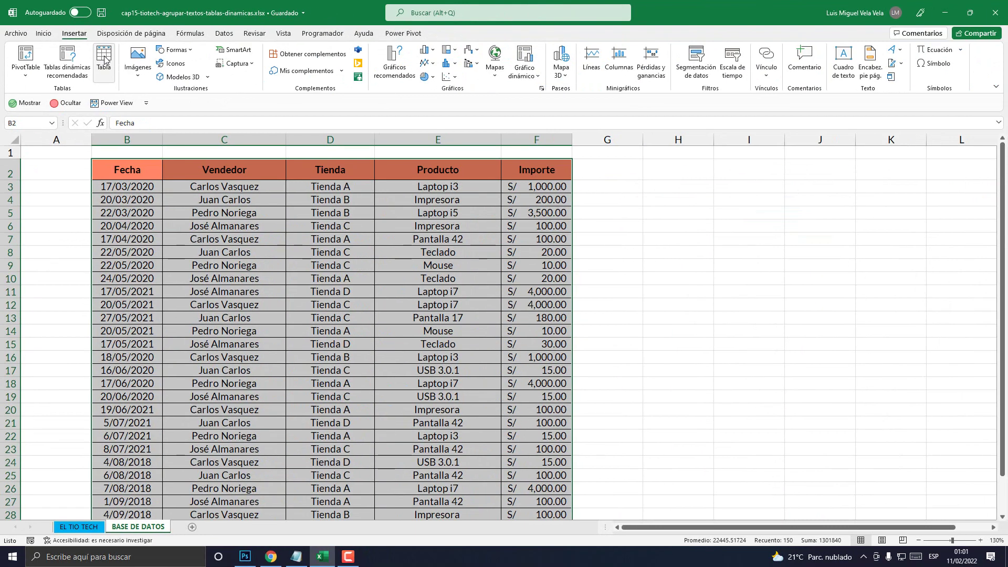
click(104, 60)
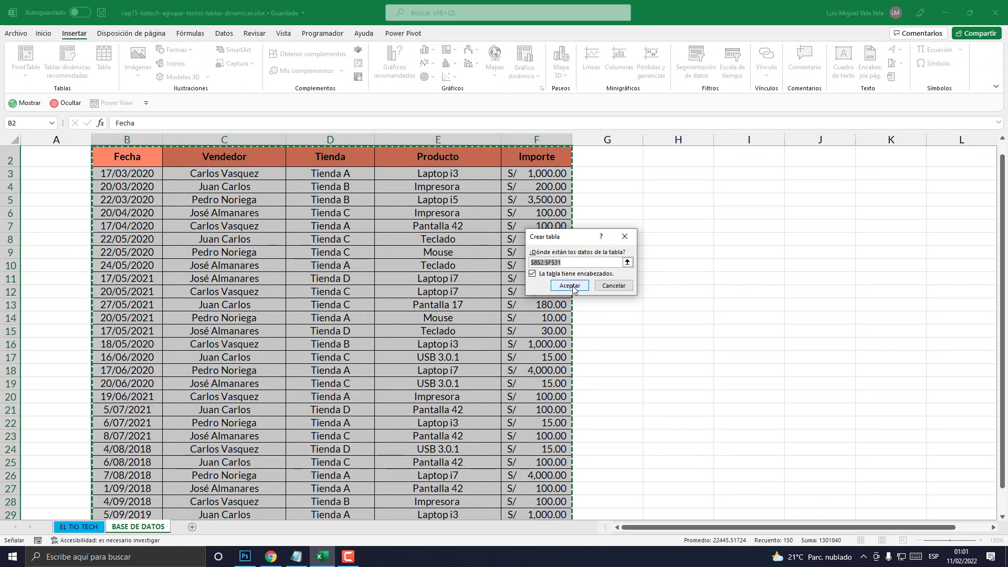
click(570, 286)
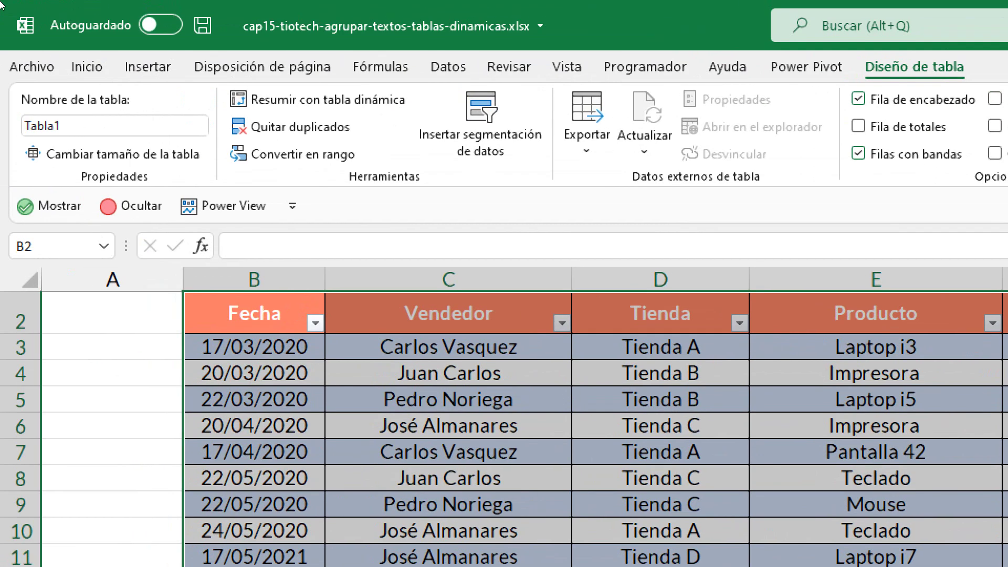
Insert a PivotTable based on Tabla1 in a new worksheet
click(74, 34)
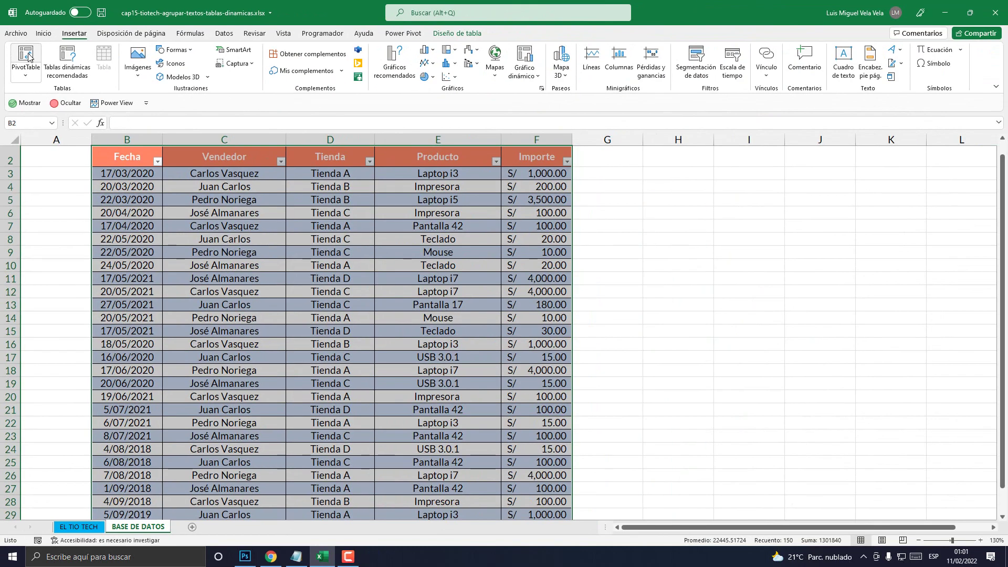
click(30, 56)
drag(654, 239, 591, 179)
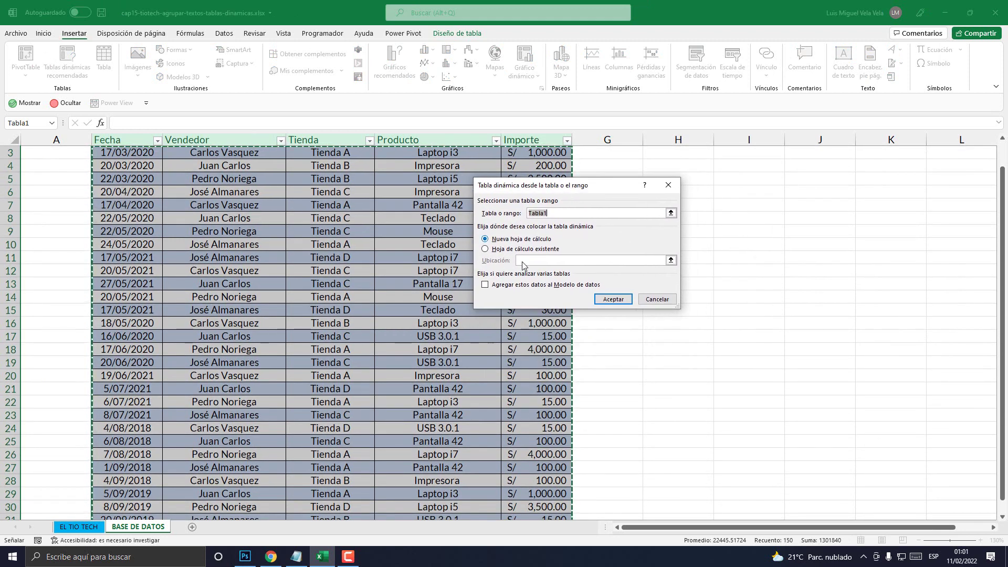
click(603, 298)
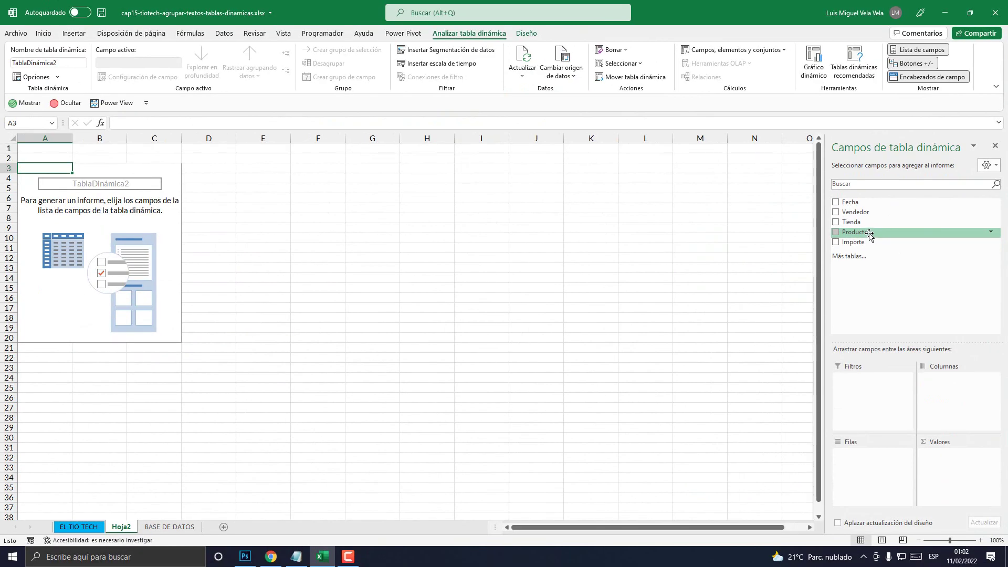
Add the Producto field to the PivotTable rows and sum the Importe field as its values
drag(869, 235, 878, 471)
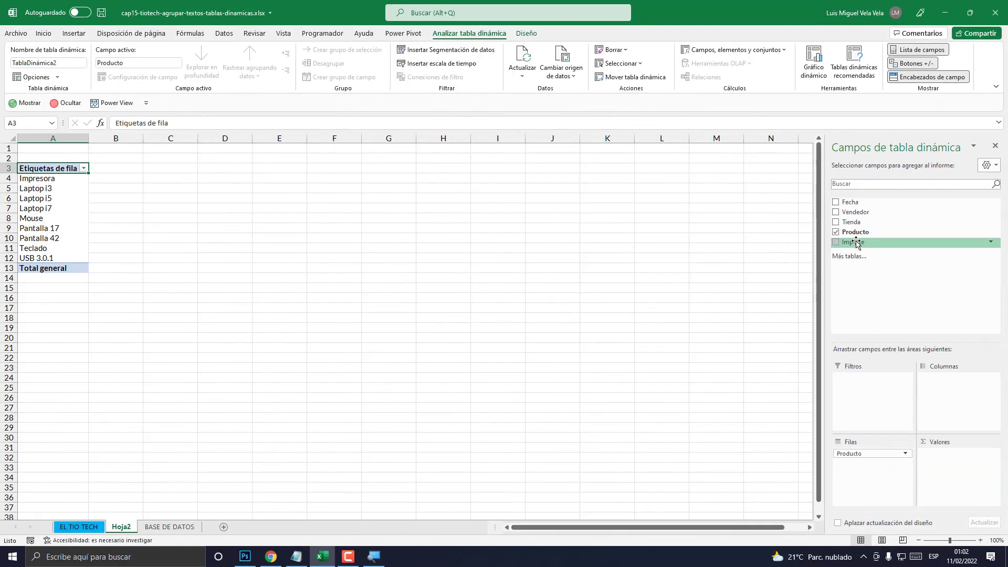
drag(856, 243, 943, 479)
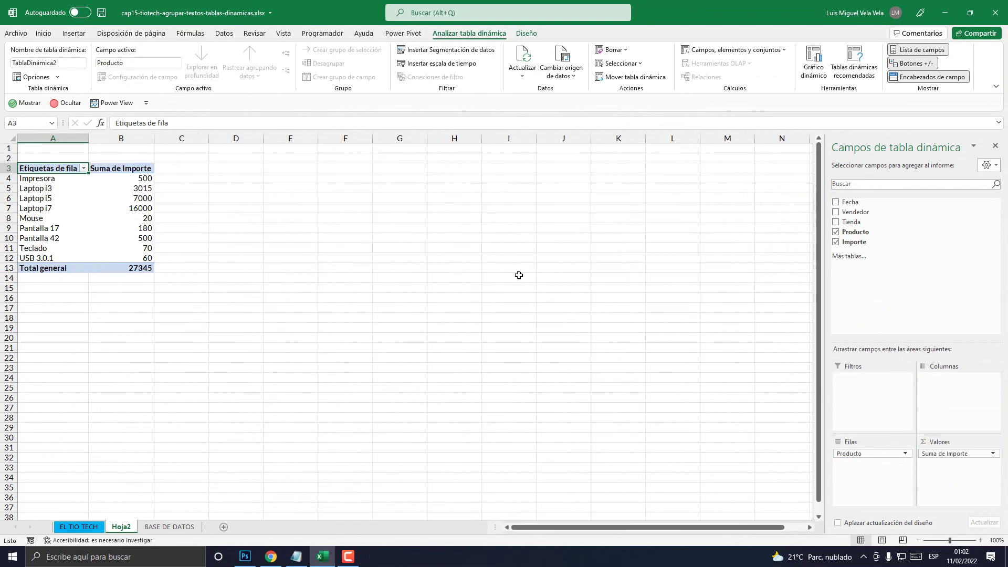
Examine the PivotTable's product labels and their summed amounts at a larger size
click(980, 540)
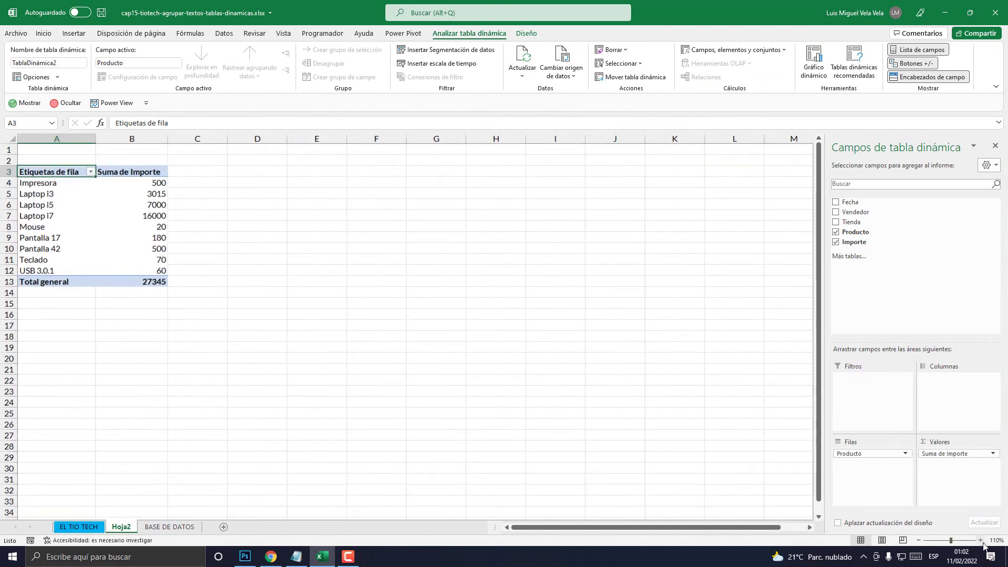
click(980, 540)
click(980, 540)
ctrl+scroll(270, 307, up, 4)
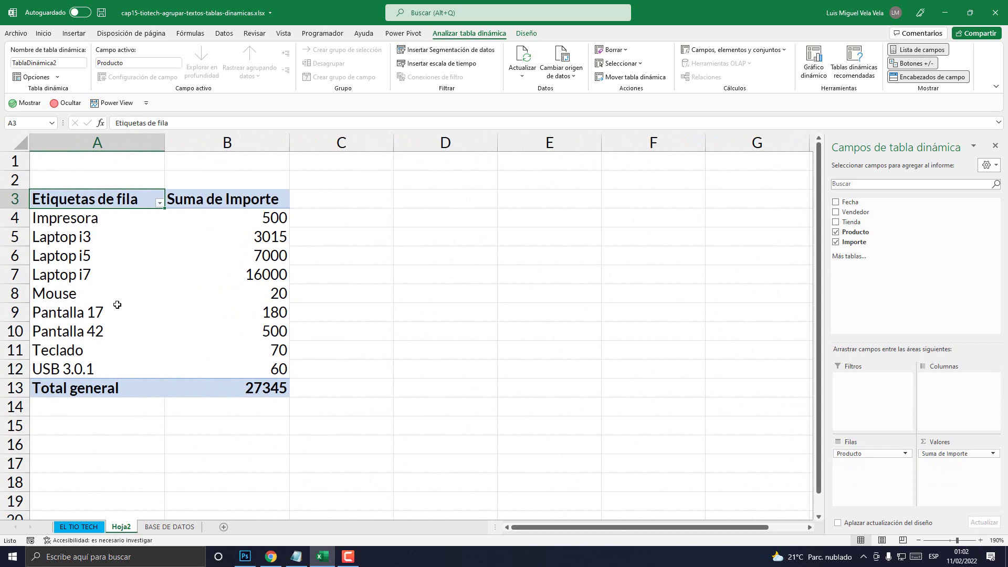
drag(80, 225, 84, 365)
drag(251, 221, 253, 368)
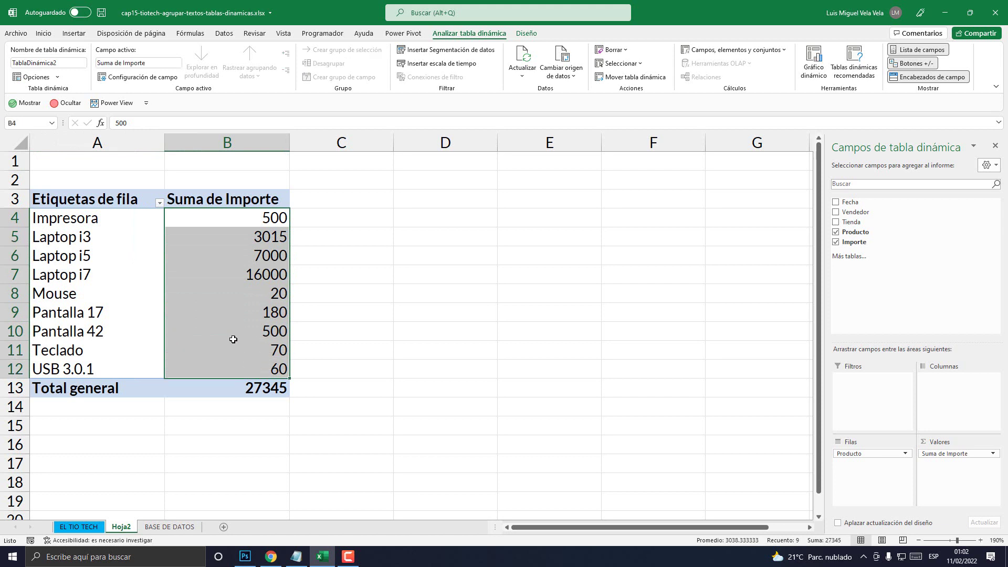
click(225, 269)
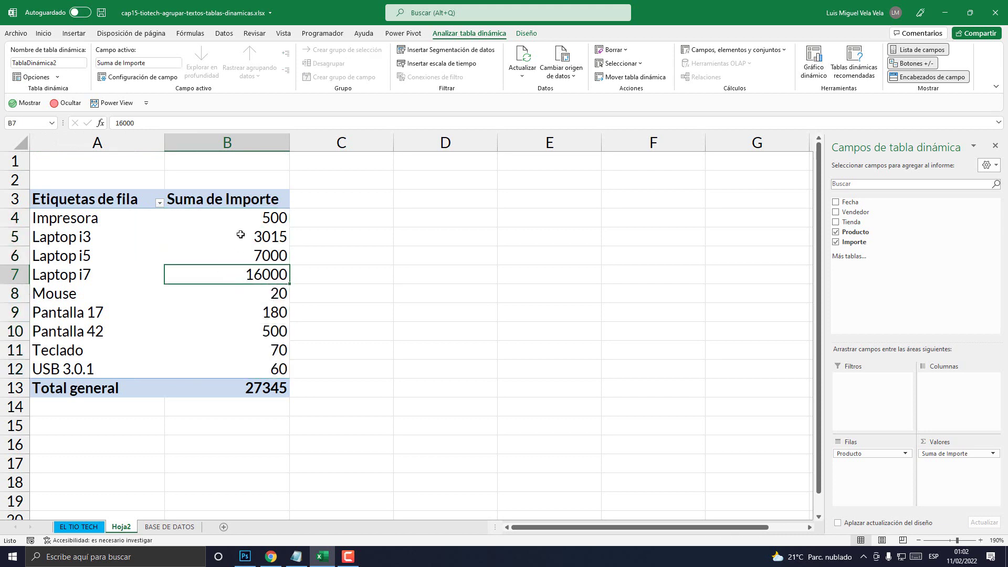
drag(242, 216, 253, 371)
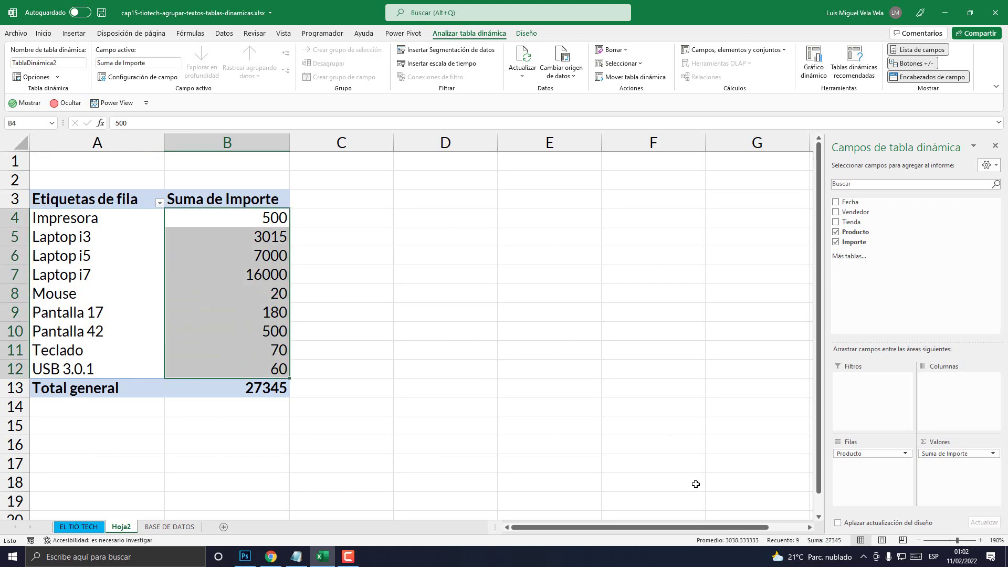
ctrl+scroll(298, 406, up, 5)
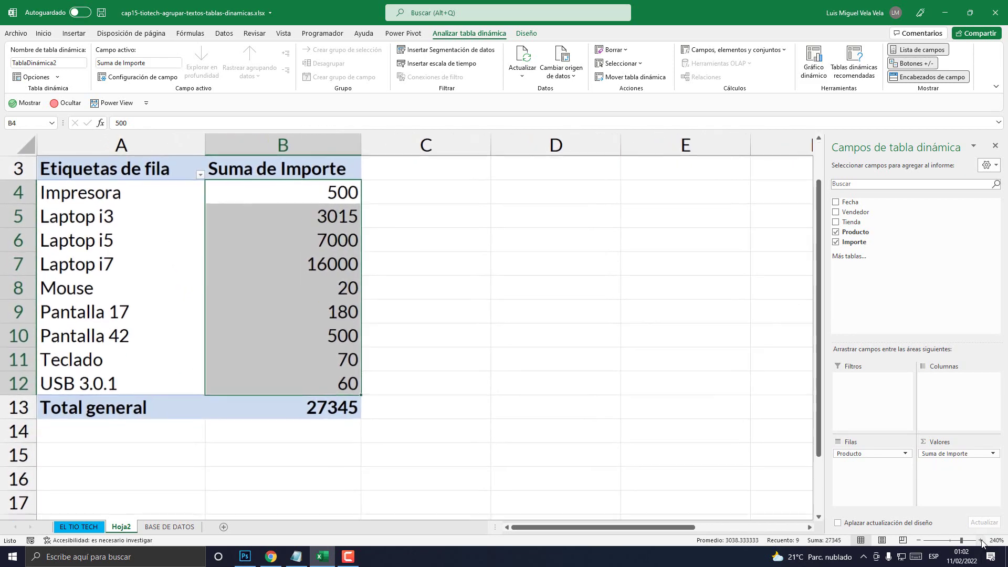
scroll(298, 407, up, 1)
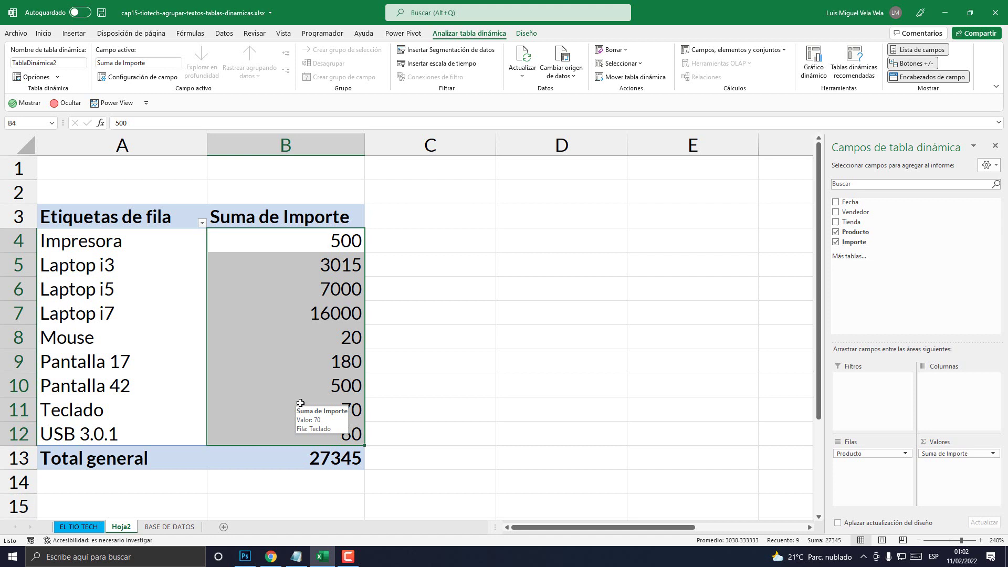
click(124, 239)
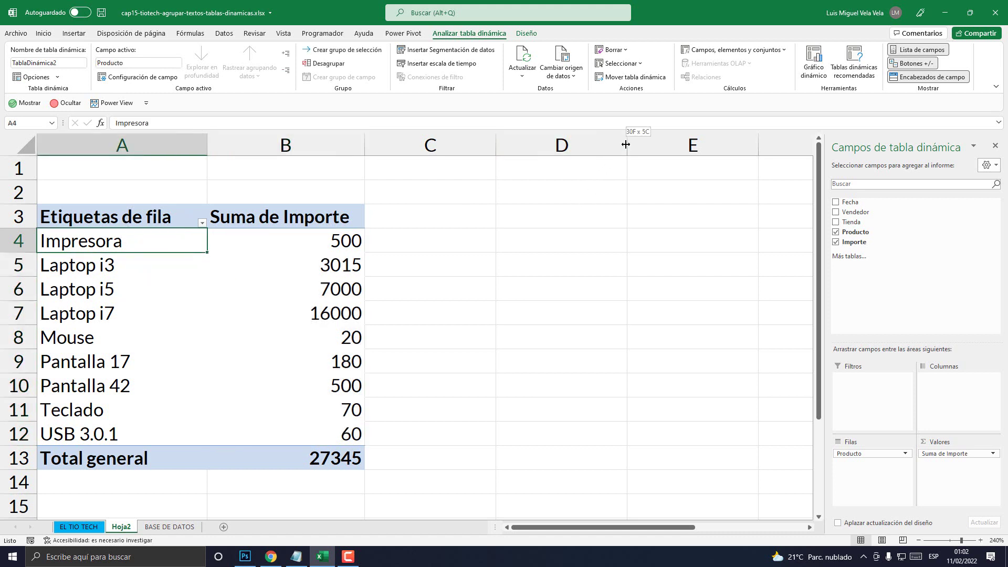
Widen column D and enter the group name "Dispositivos Salidas" in cell D4
drag(626, 143, 691, 143)
click(539, 237)
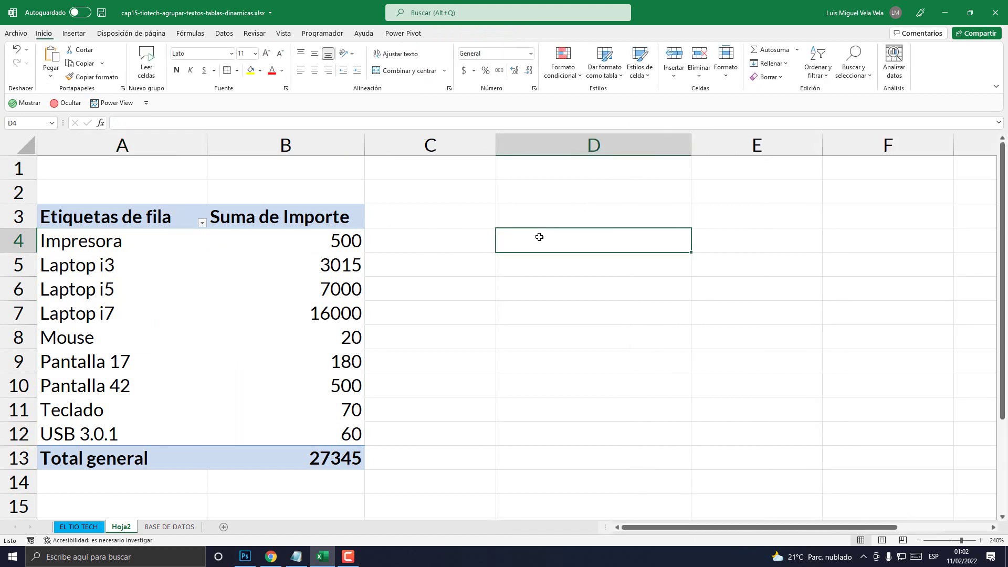
text(Dispos)
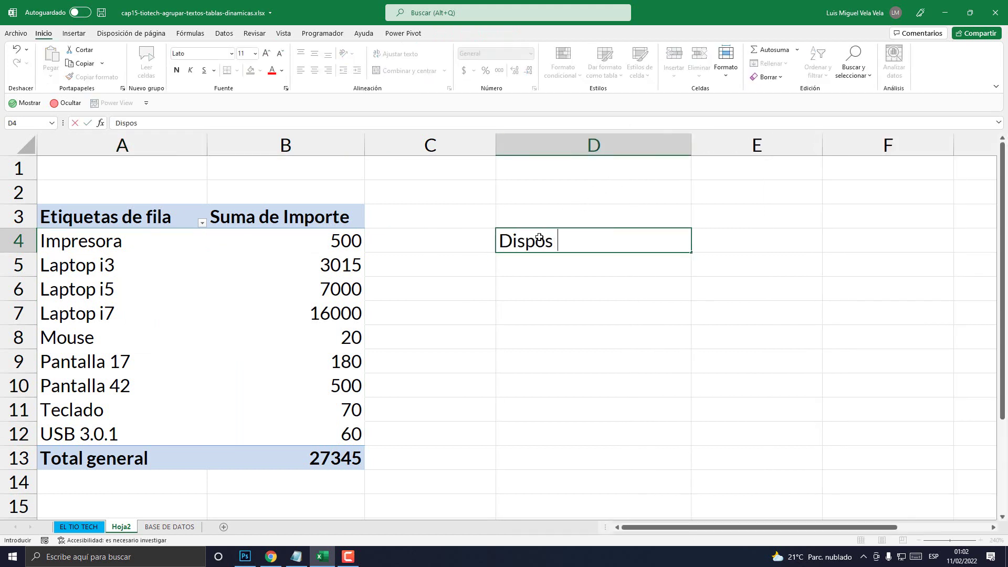
text(itivos Salidas)
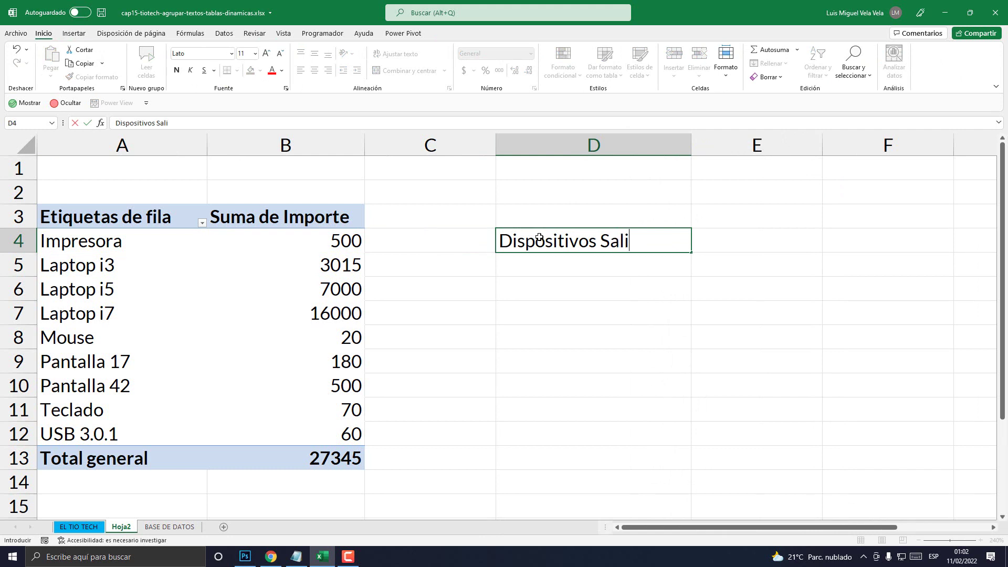
key(Return)
Enter the group name "Dispositivos Entradas" in cell D5
text(Dispositivos Salidas)
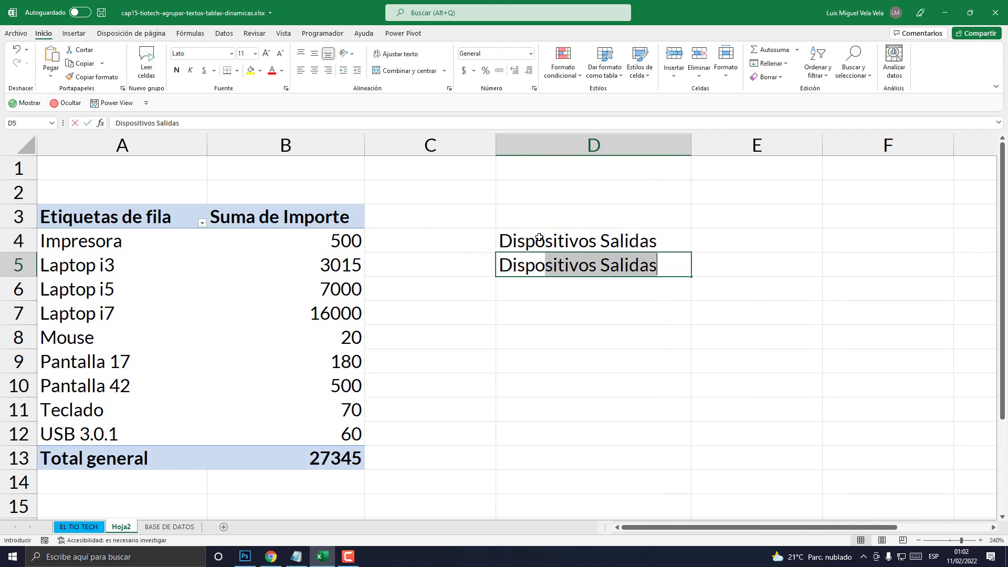
key(shift+Right)
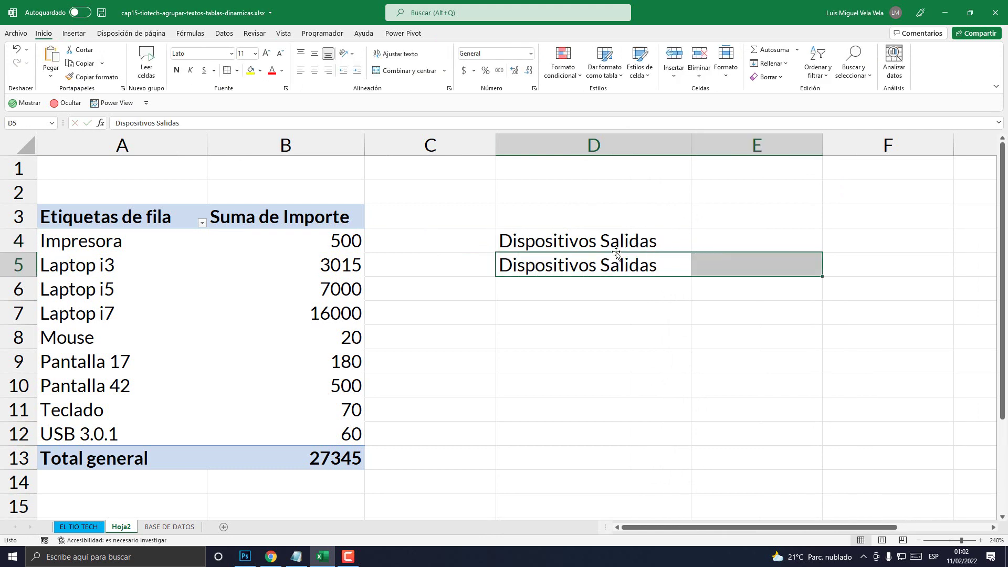
key(Up)
double_click(607, 266)
double_click(607, 265)
text(Entradas)
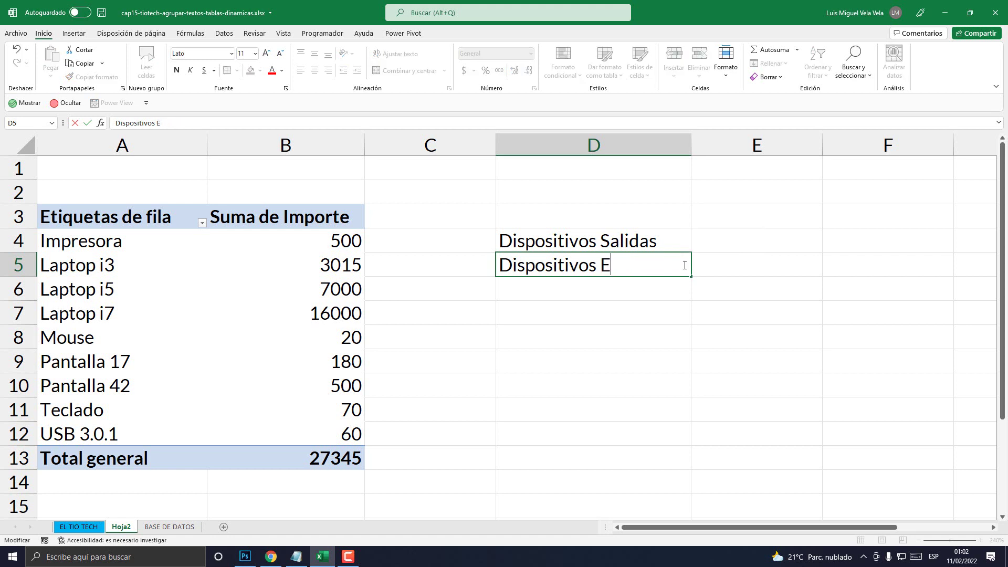
key(Return)
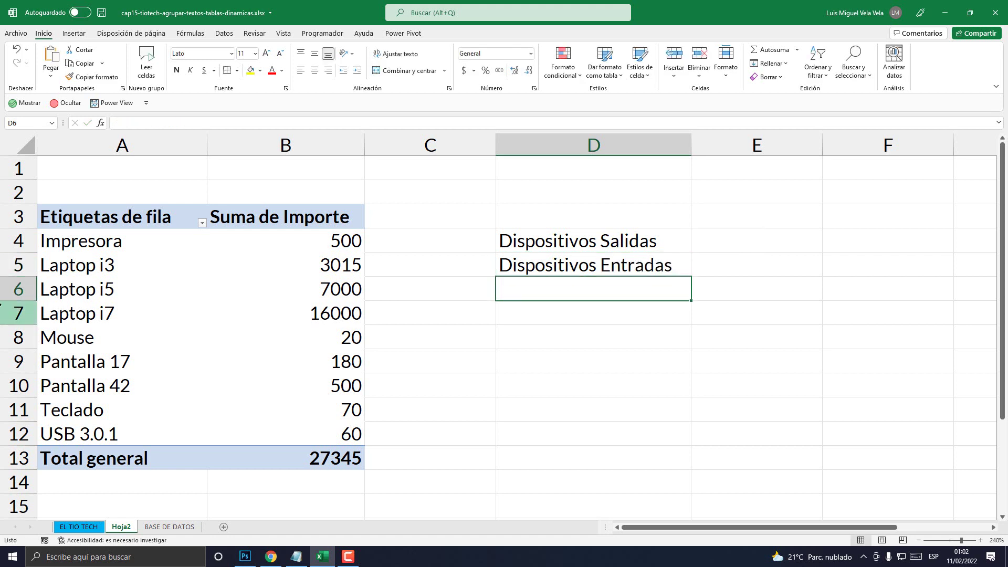
Enter the group name "Computadoras" in cell D6 for the three laptop products
drag(68, 274, 71, 312)
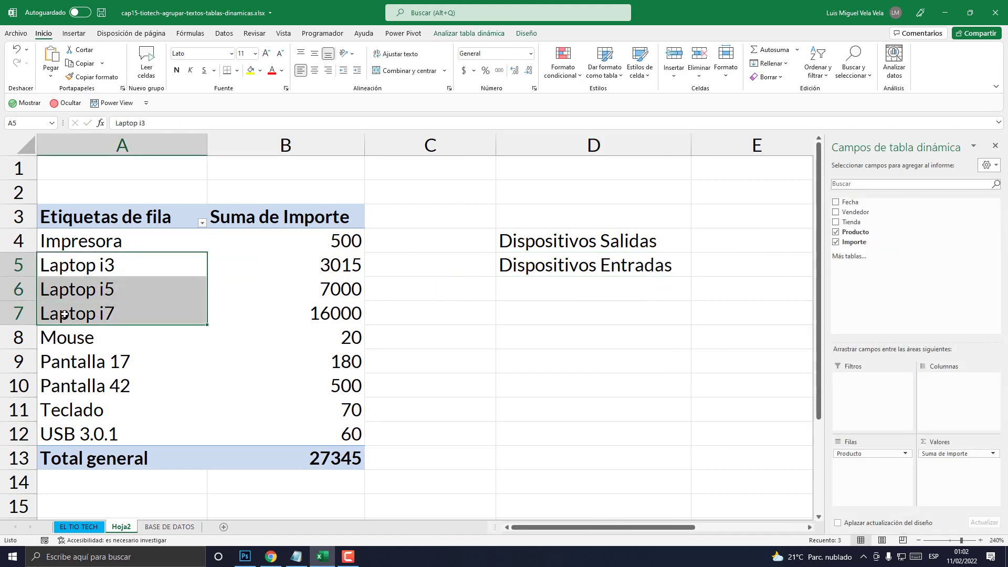
click(554, 291)
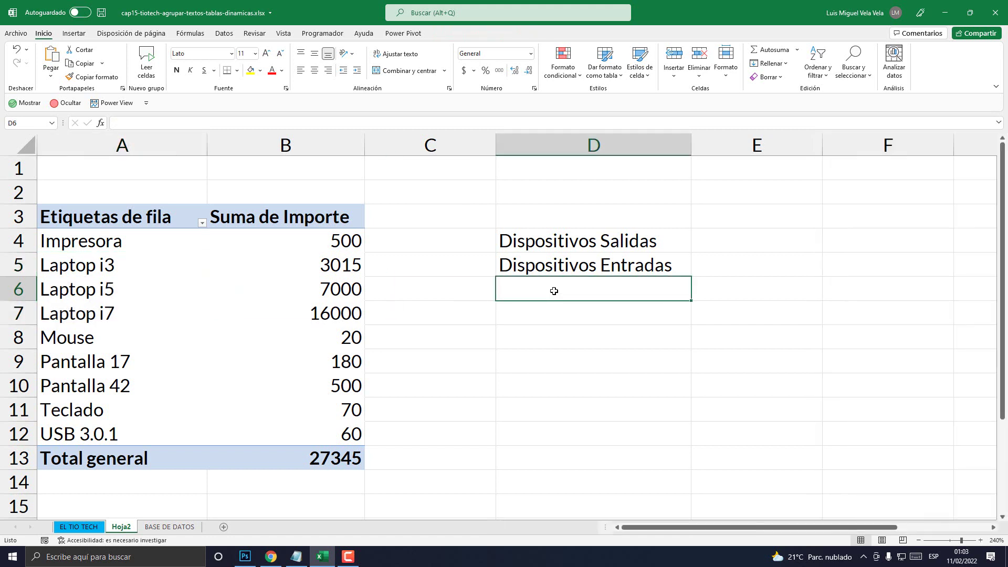
text(Computadoras)
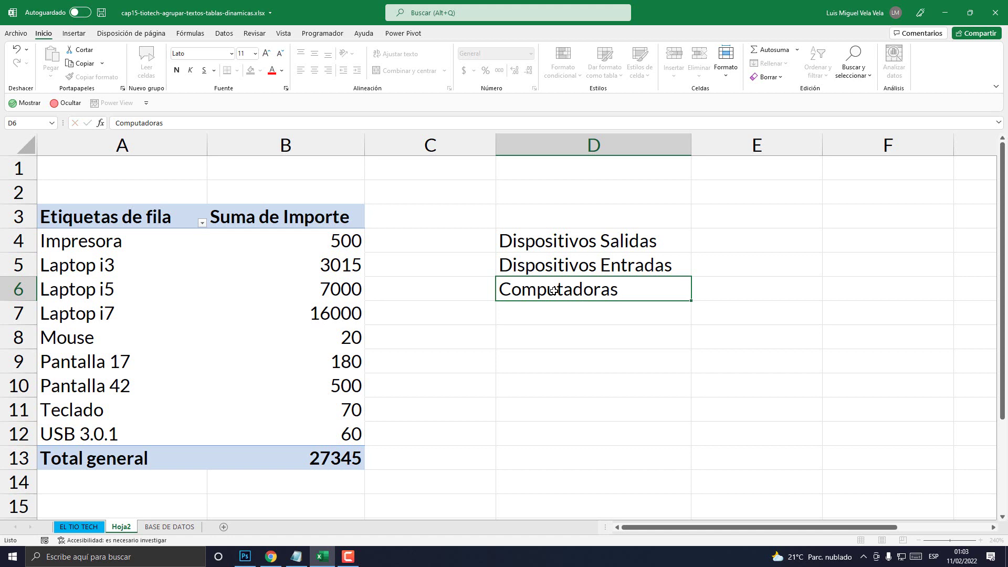
key(Return)
Compare the three group names in D4:D6 with the PivotTable products, starting with Impresora
click(565, 241)
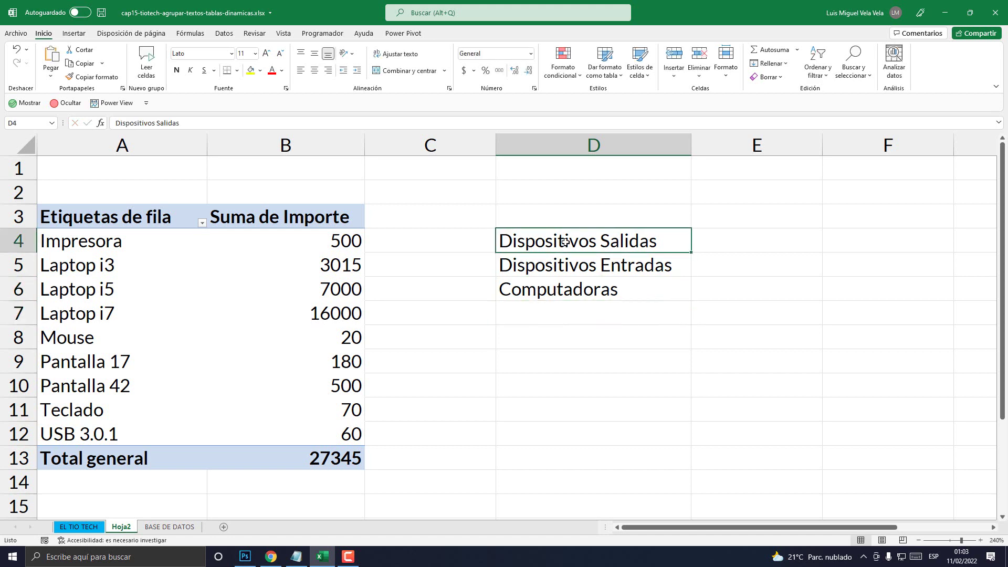
click(566, 266)
click(570, 285)
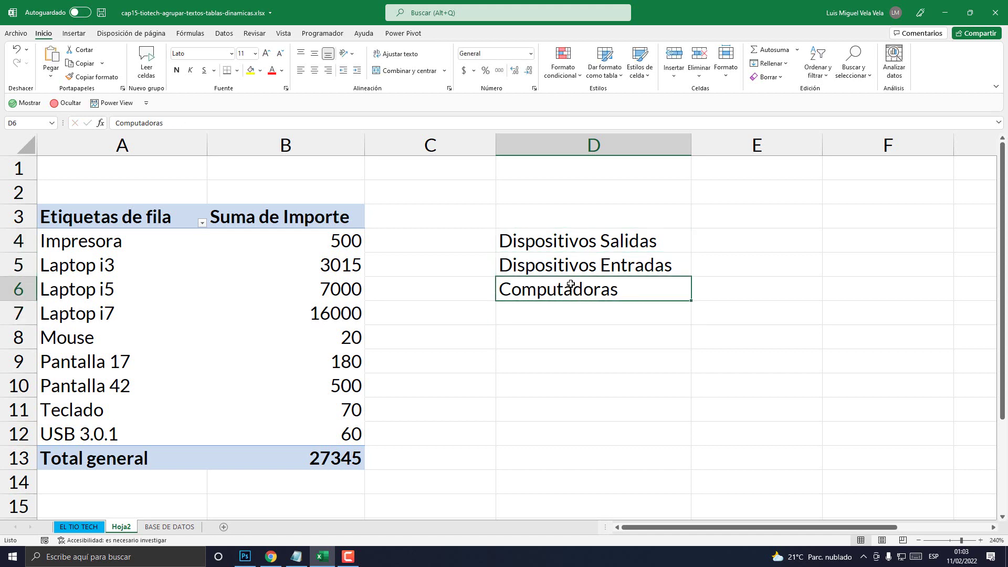
click(570, 264)
click(566, 243)
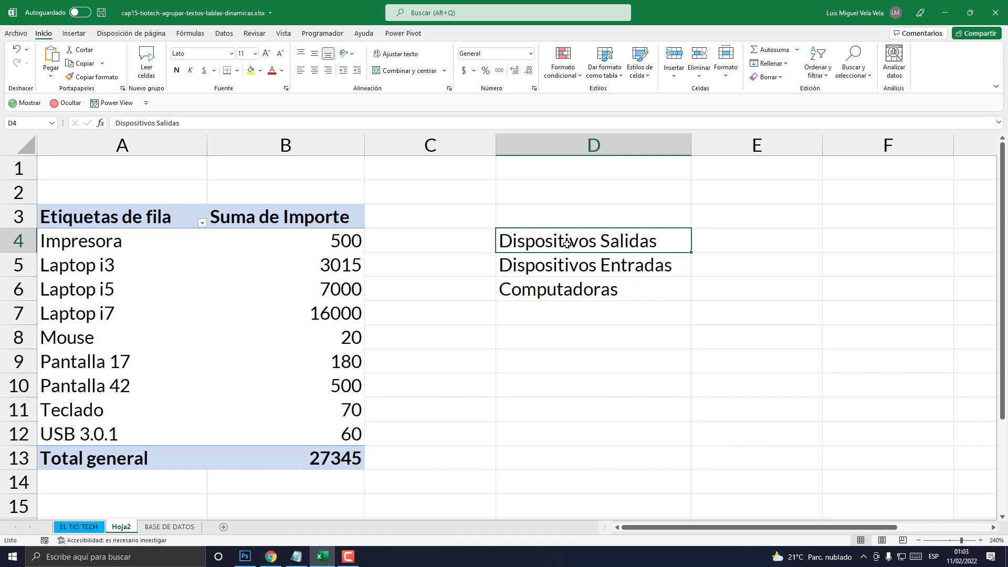
click(130, 264)
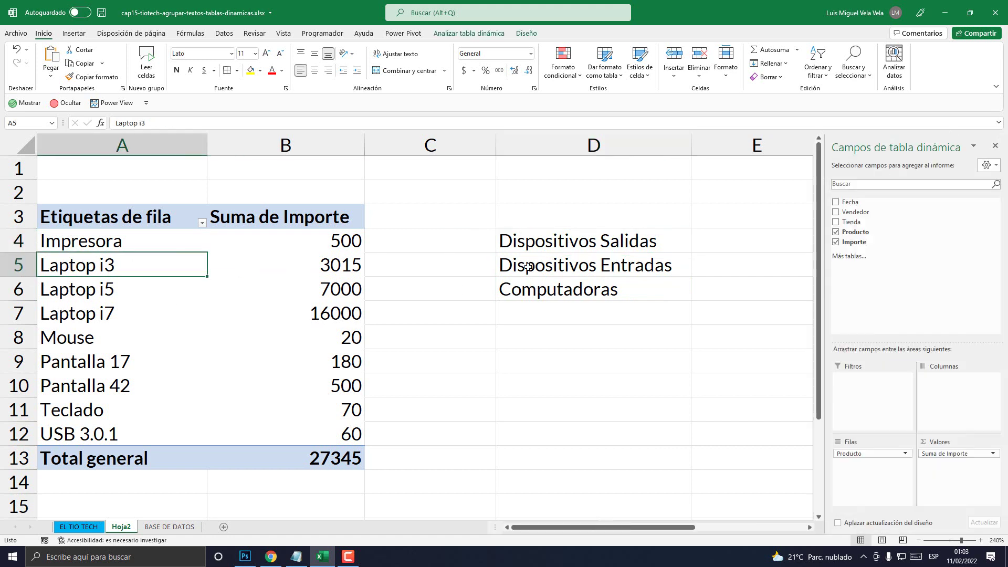
click(593, 232)
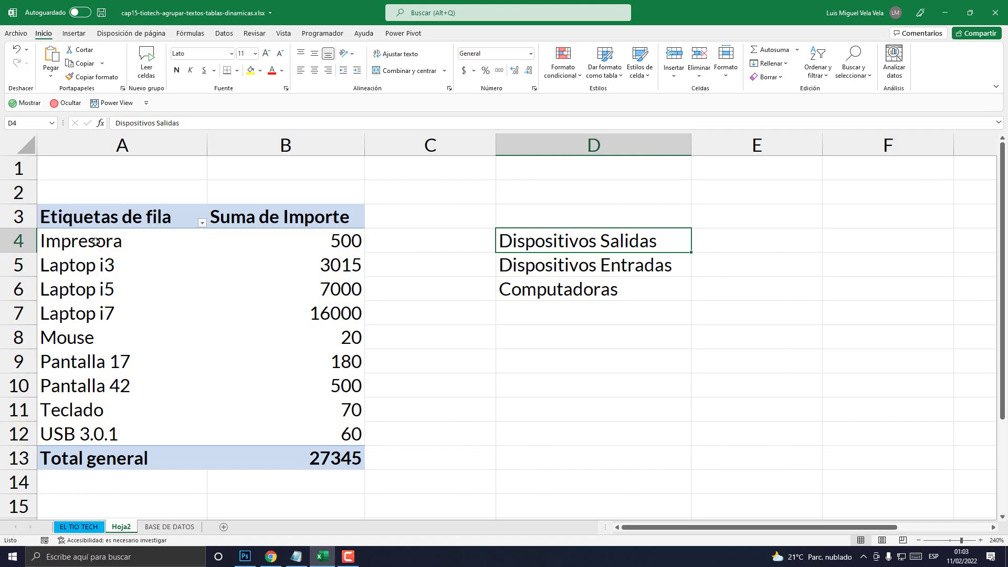
drag(95, 242, 277, 254)
mouse_move(302, 287)
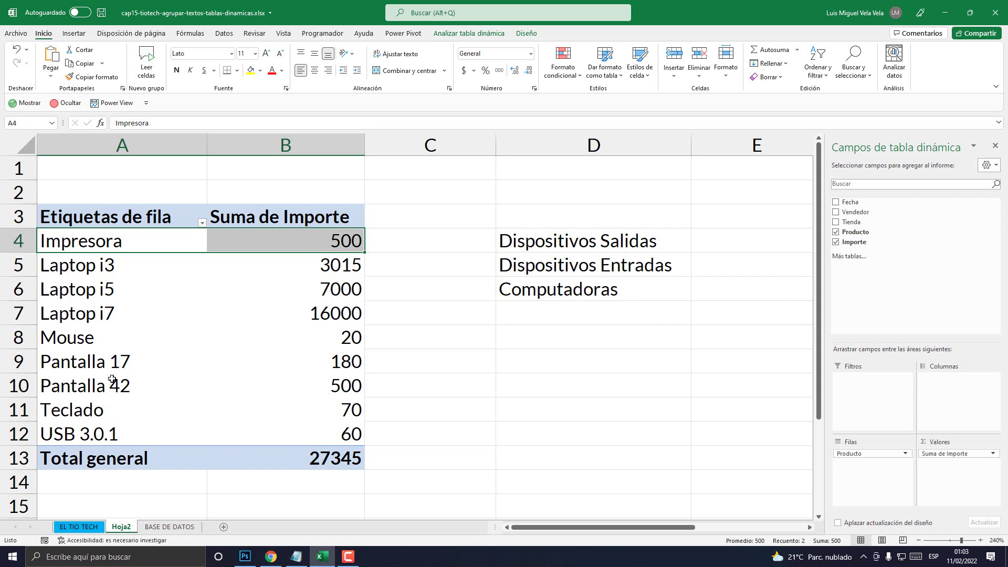
Match the screens to Dispositivos Salidas, Mouse, Teclado and USB to Dispositivos Entradas, and the laptops to Computadoras
drag(71, 366, 268, 374)
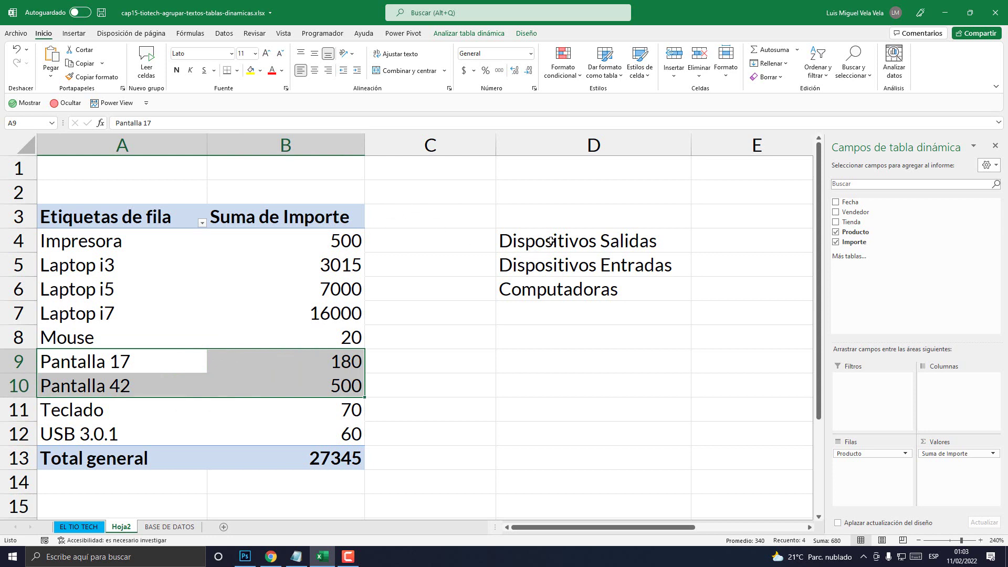
click(600, 265)
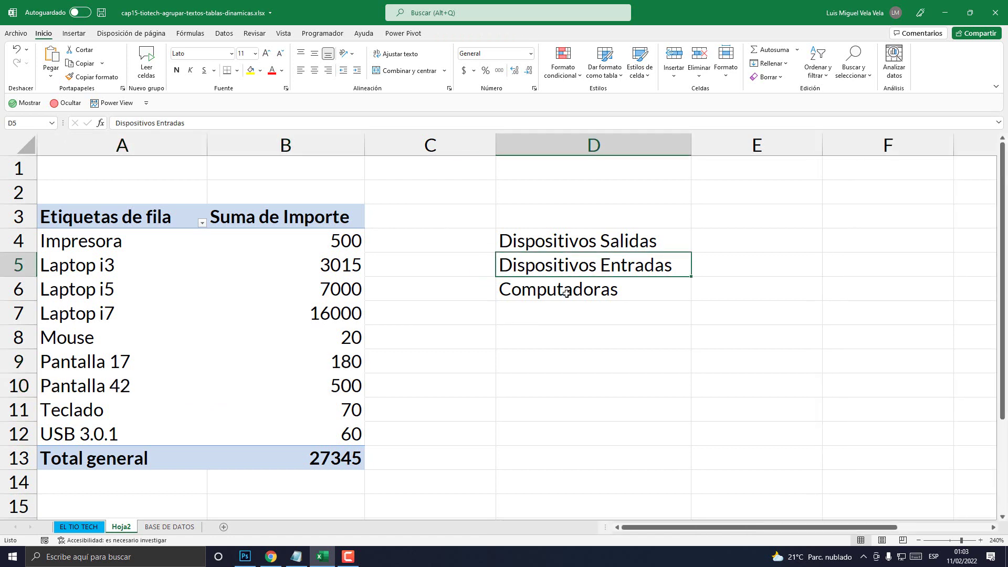
click(102, 347)
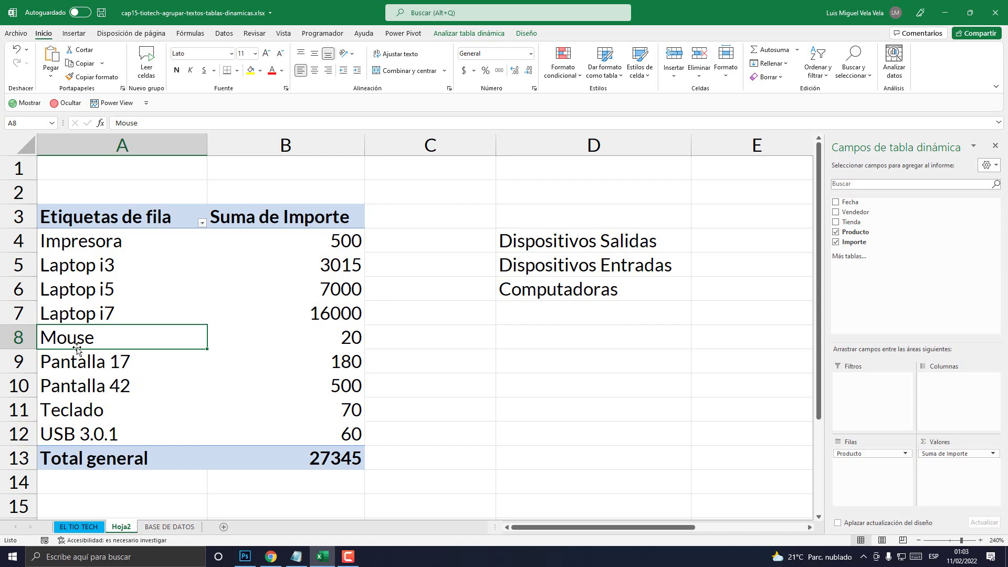
click(78, 417)
click(81, 429)
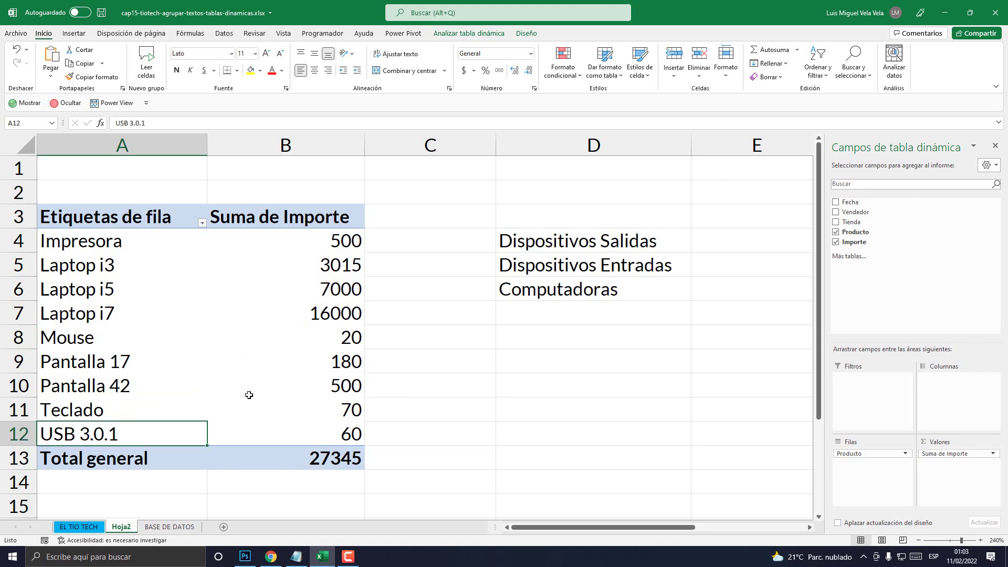
click(559, 295)
drag(72, 268, 79, 313)
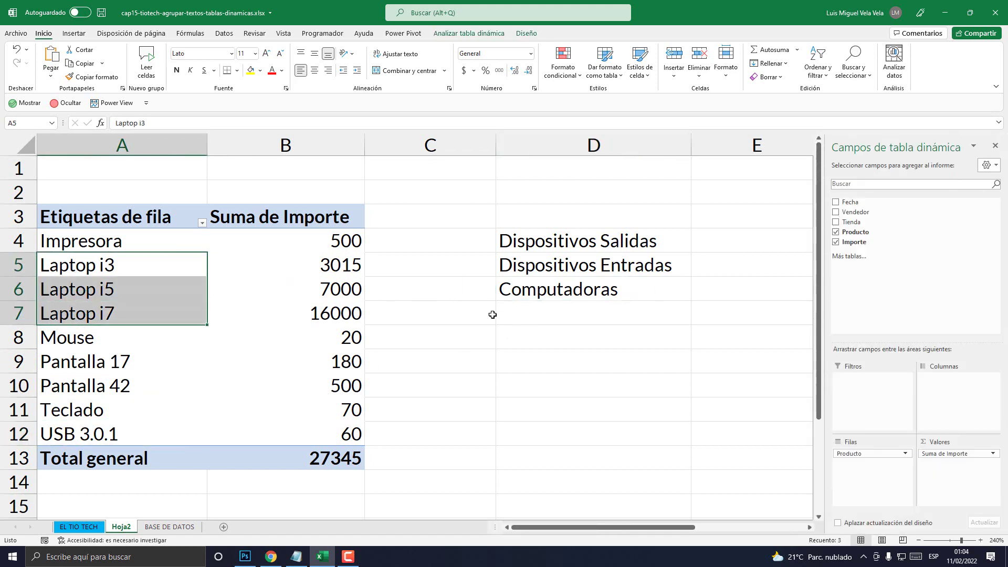
click(547, 291)
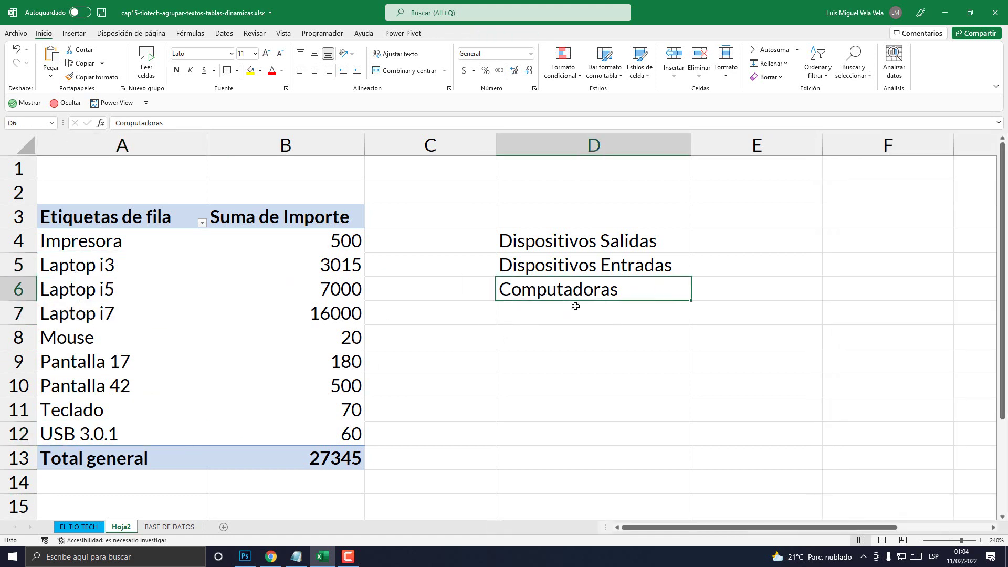
Group the Laptop i3, Laptop i5 and Laptop i7 rows of the PivotTable
click(81, 268)
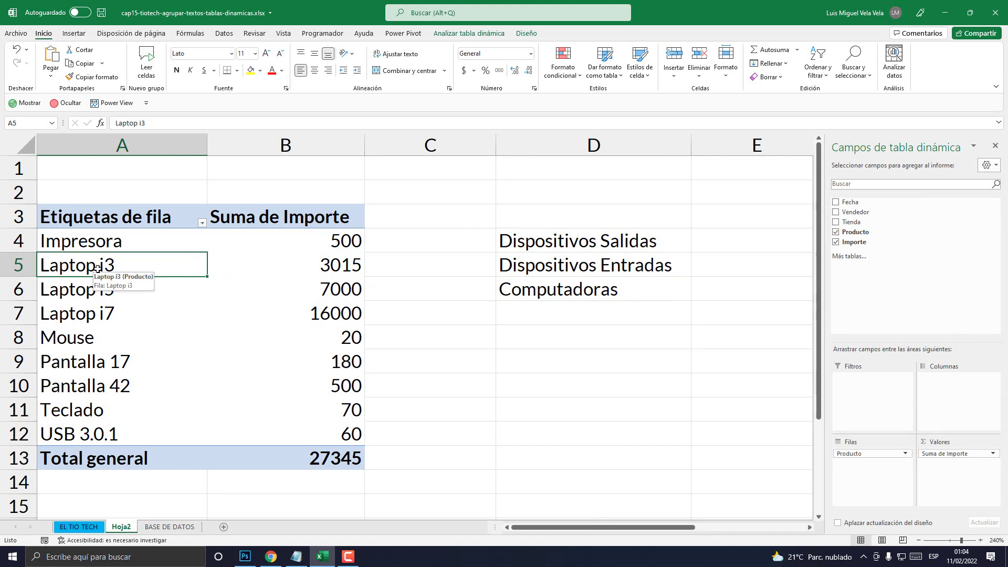
ctrl+click(88, 288)
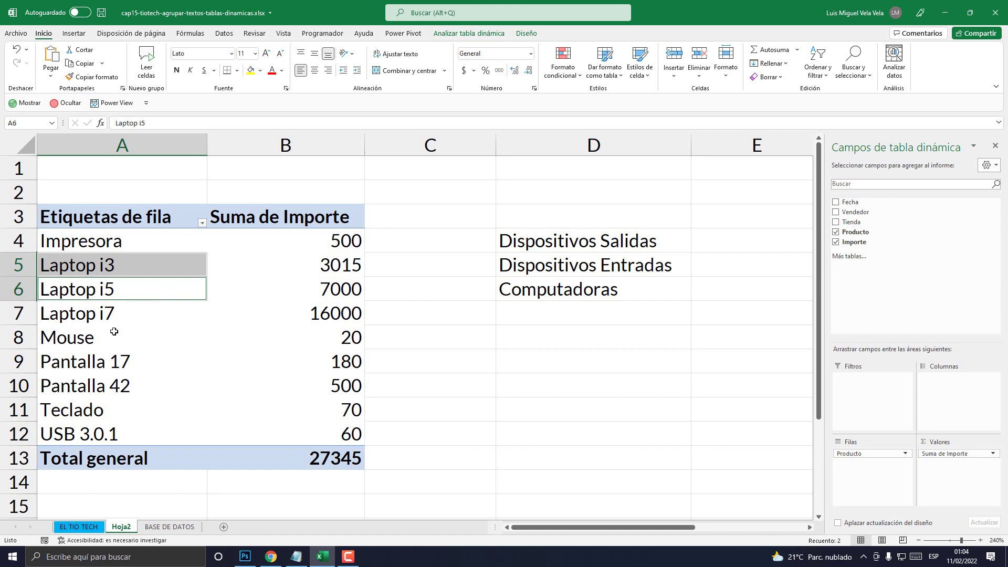
ctrl+click(86, 315)
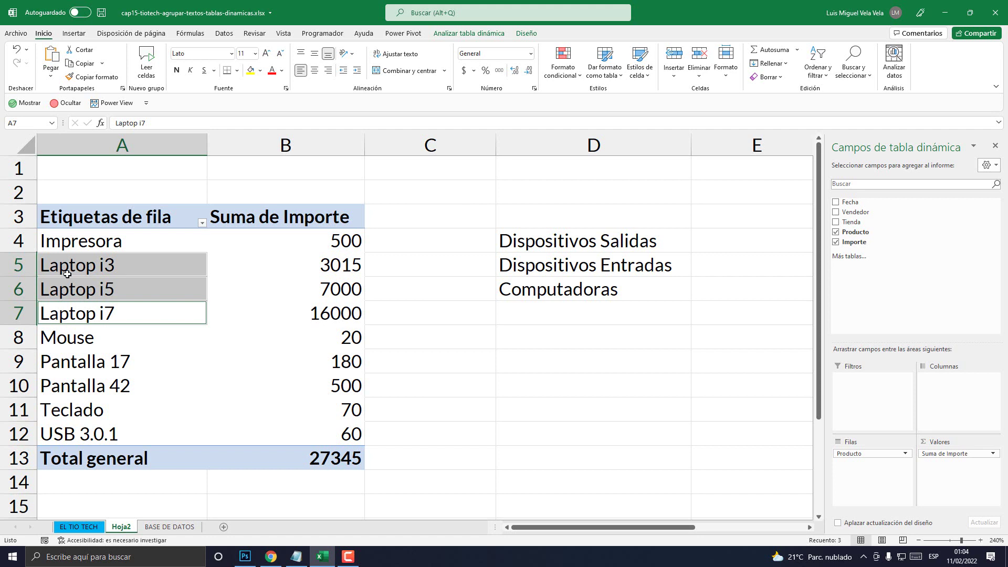
right_click(95, 291)
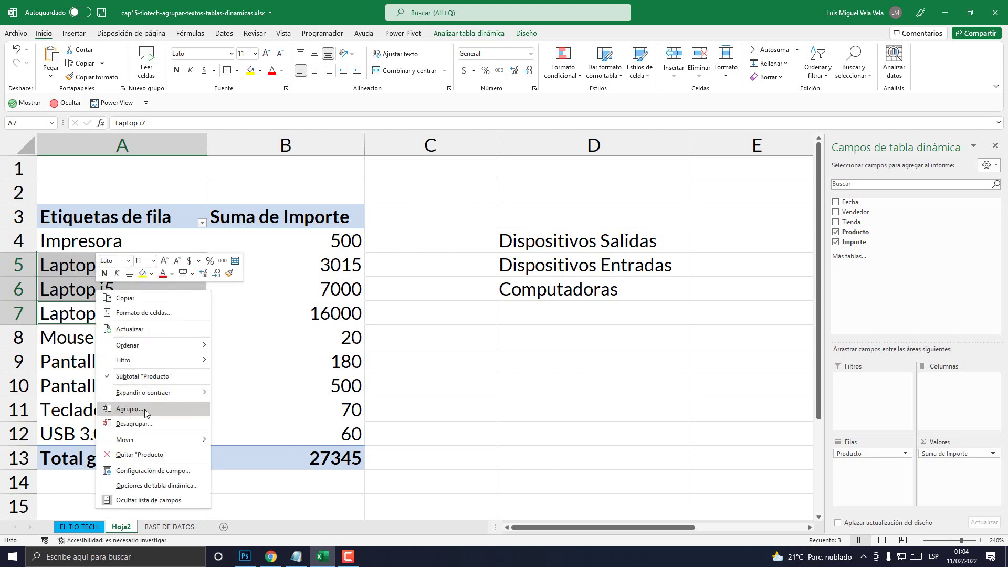
click(129, 409)
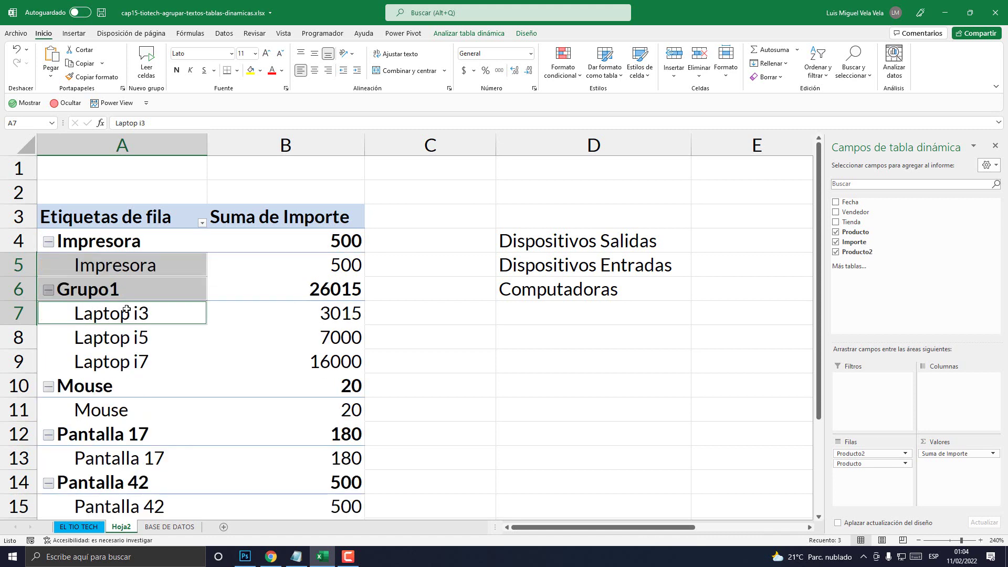
Rename the new laptop group in the PivotTable as "Computadoras"
click(115, 348)
click(129, 294)
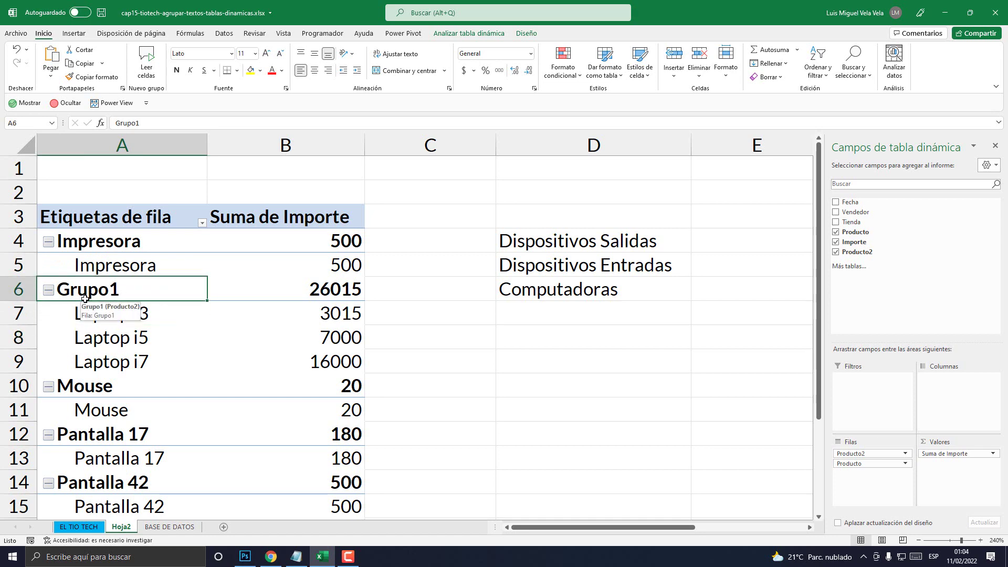
drag(88, 294, 95, 354)
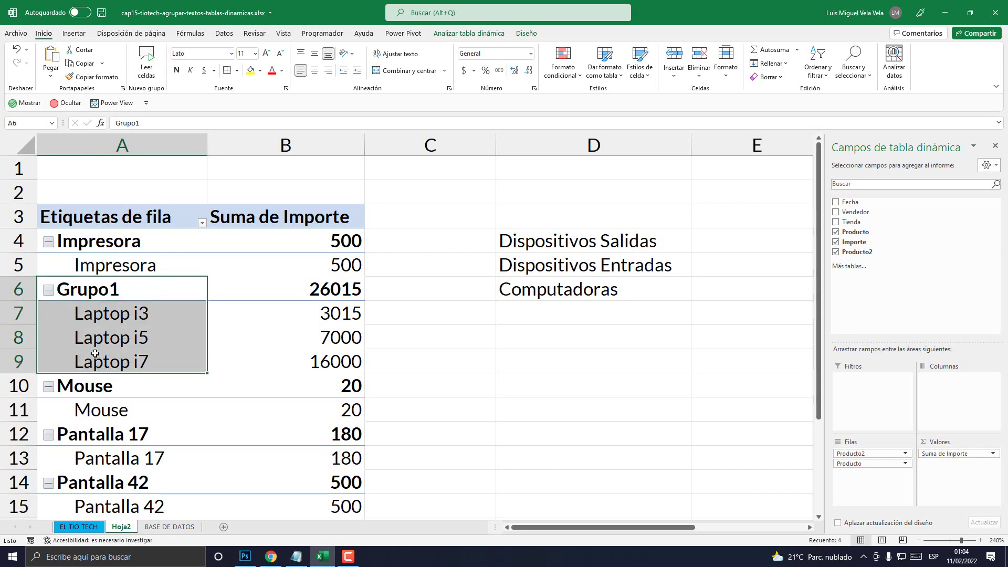
click(980, 540)
click(980, 540)
click(981, 541)
click(980, 540)
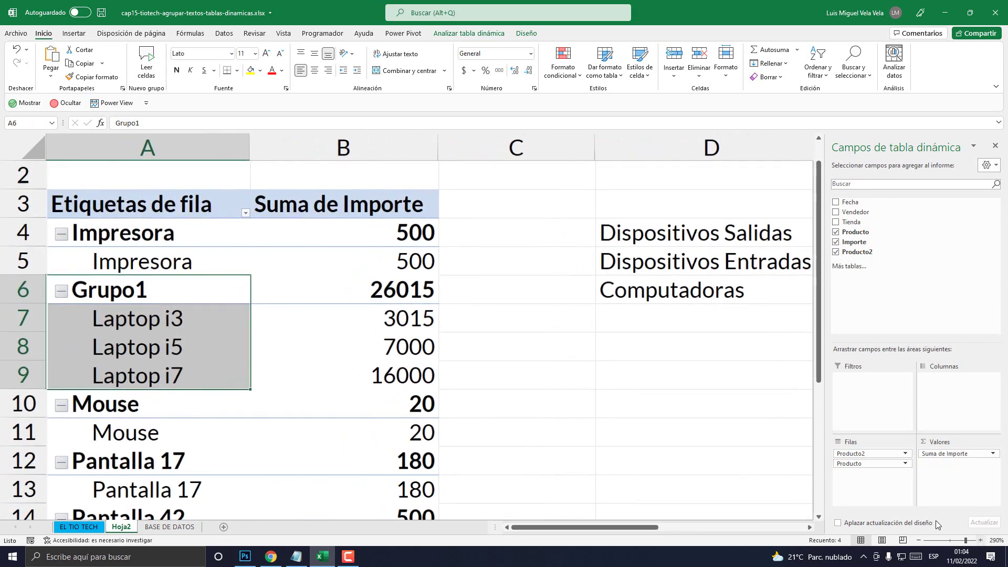
click(980, 541)
click(135, 292)
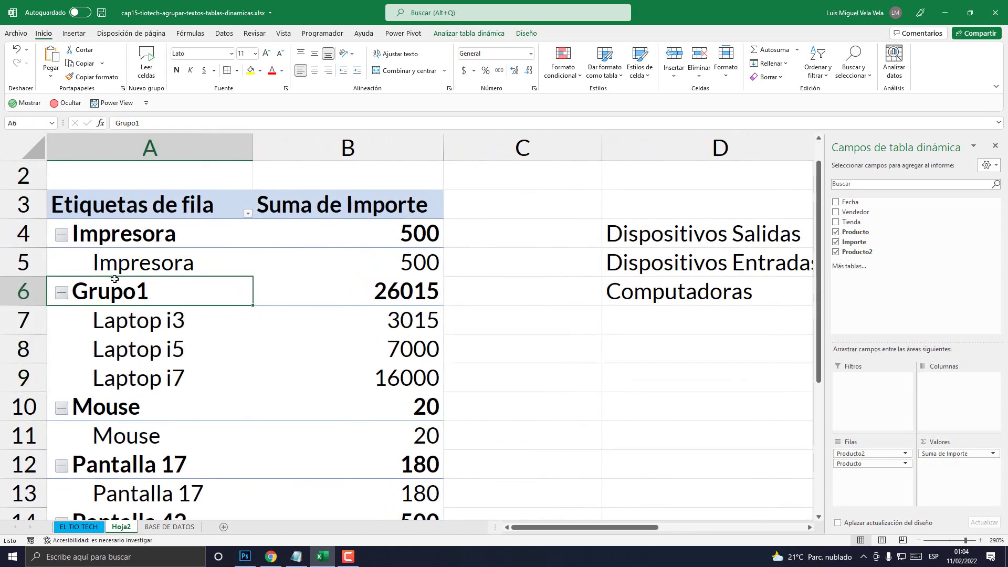
drag(160, 123, 87, 125)
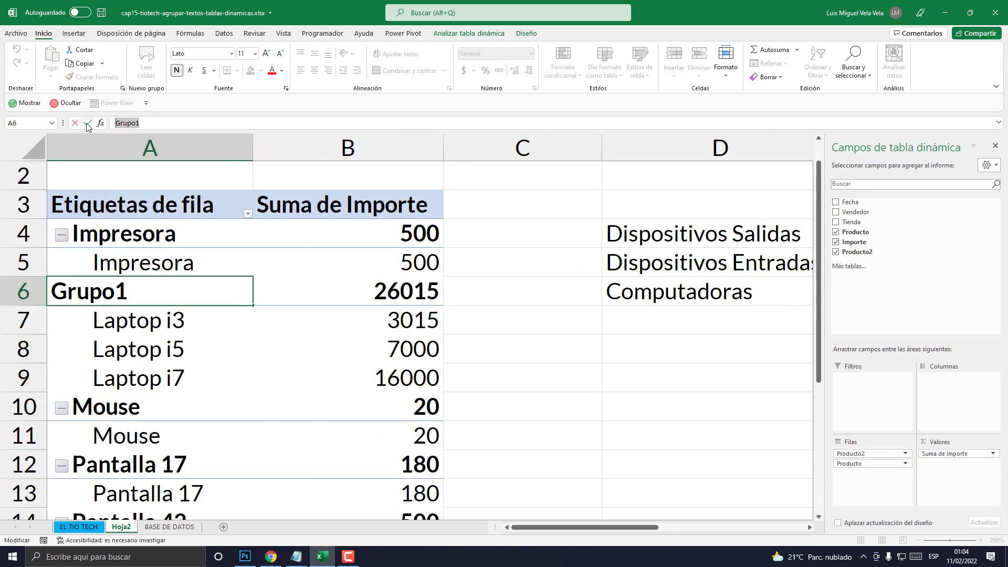
text(Computadoras)
key(Return)
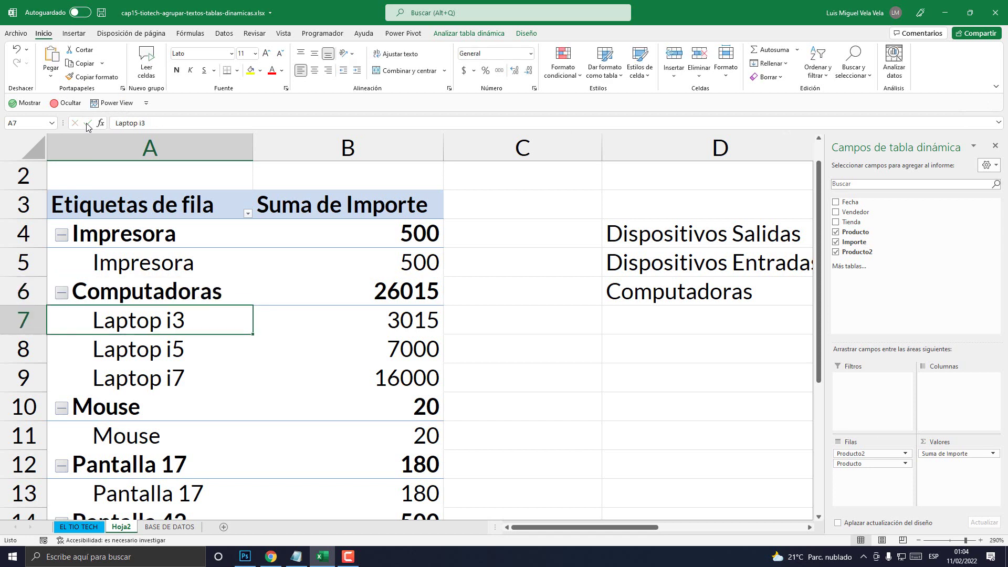
drag(153, 291, 151, 373)
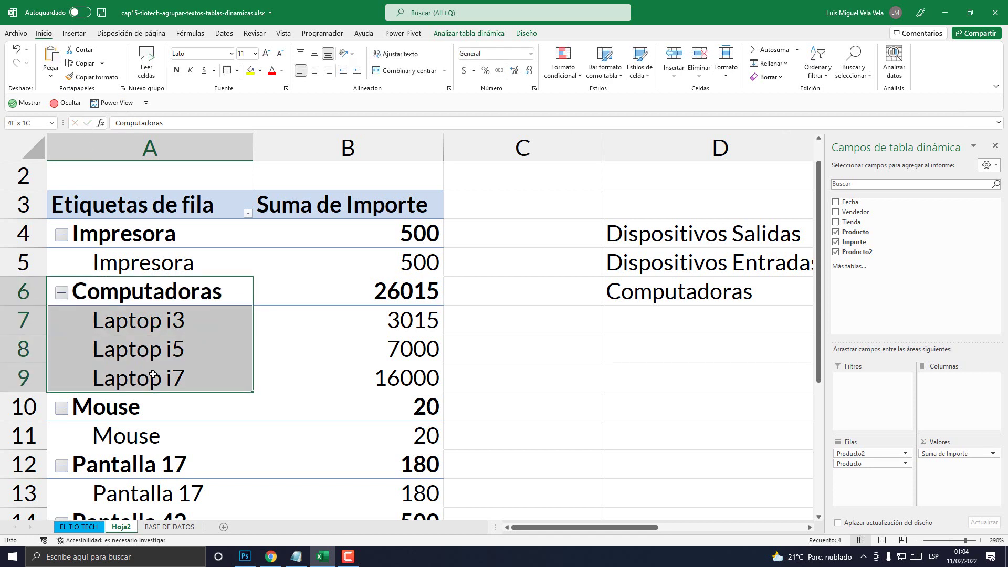
Group the Mouse, Teclado and USB 3.0.1 items of the PivotTable as the input devices
scroll(639, 528, right, 2)
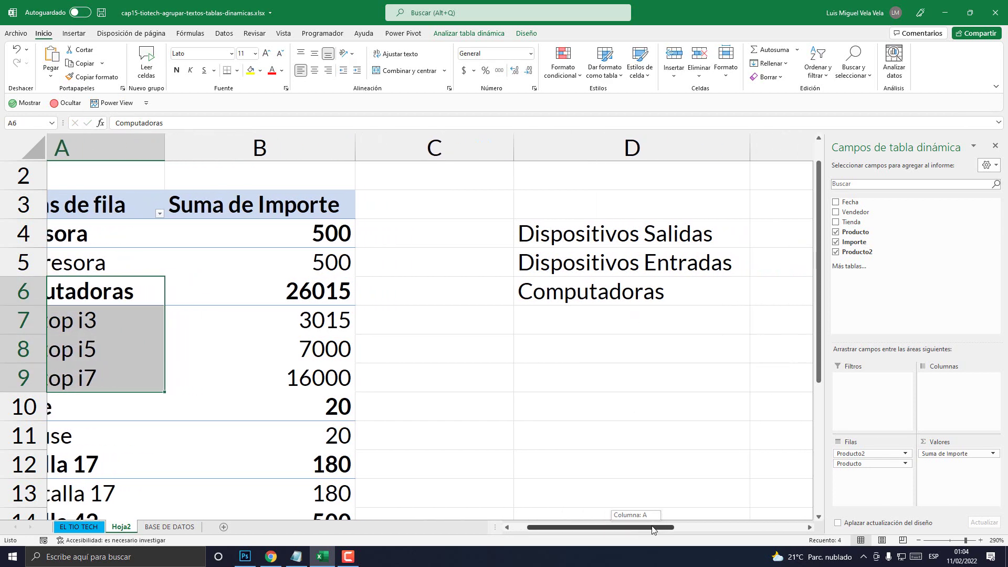
scroll(639, 528, left, 2)
click(703, 260)
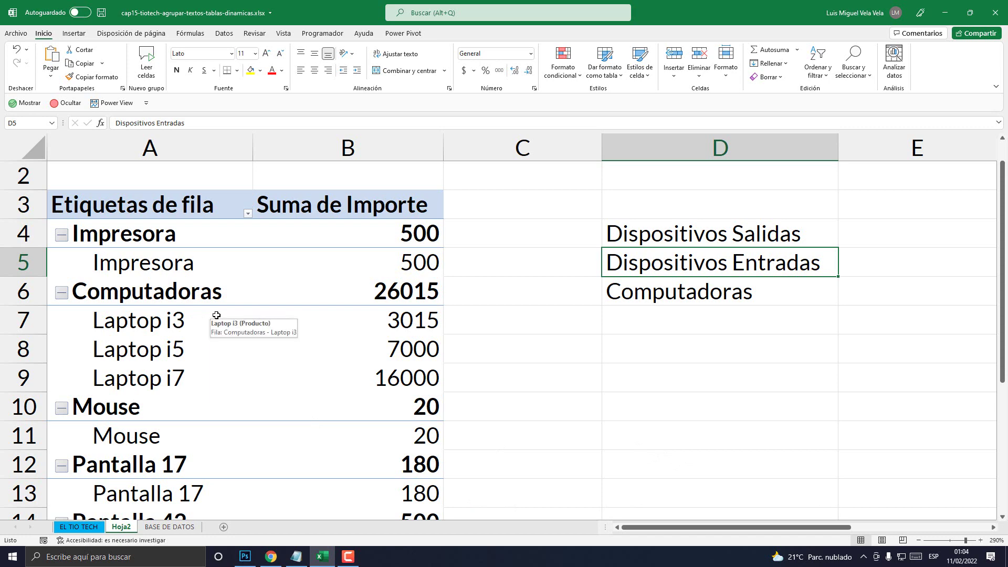
click(154, 433)
scroll(174, 420, down, 2)
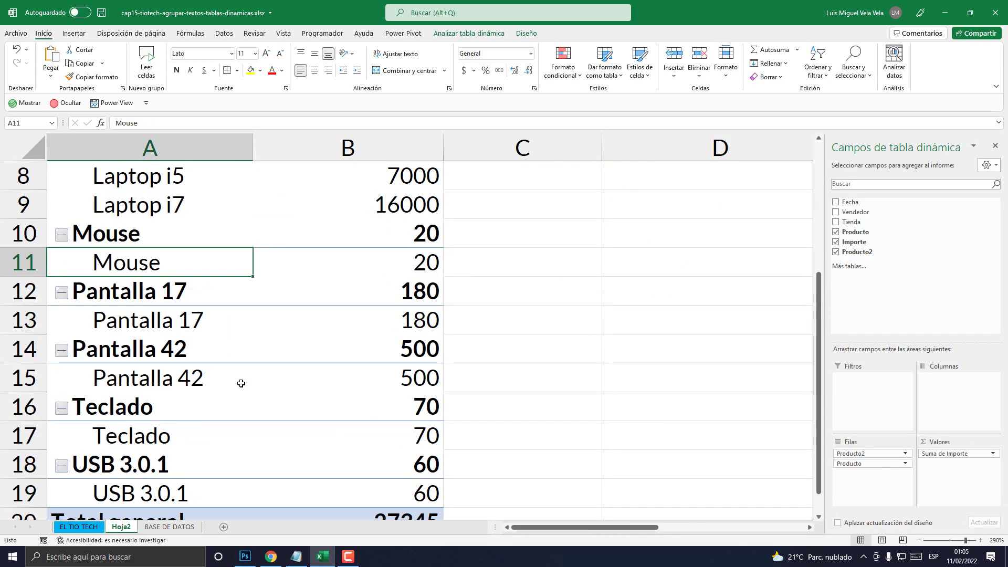
scroll(241, 383, down, 1)
ctrl+click(157, 356)
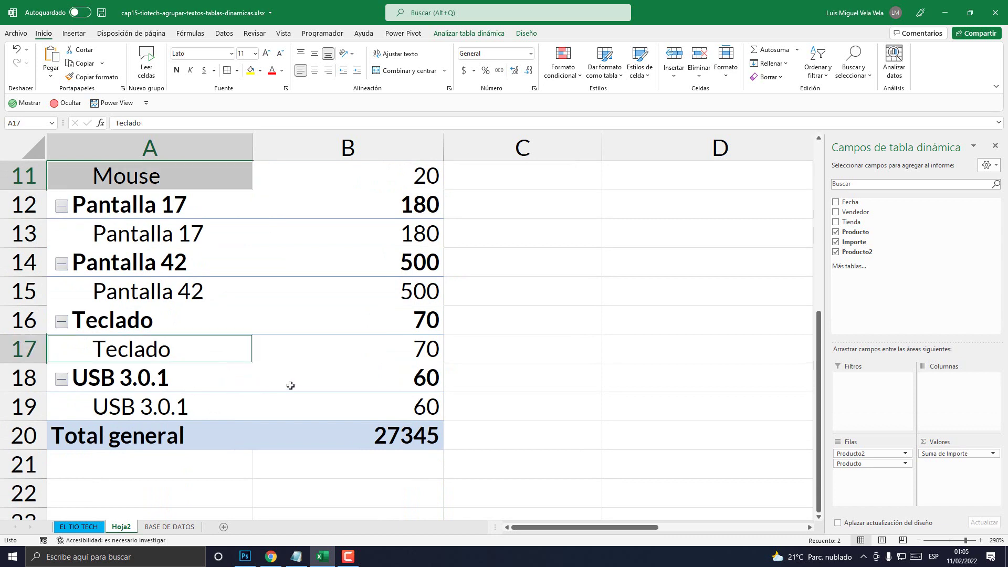
ctrl+click(162, 407)
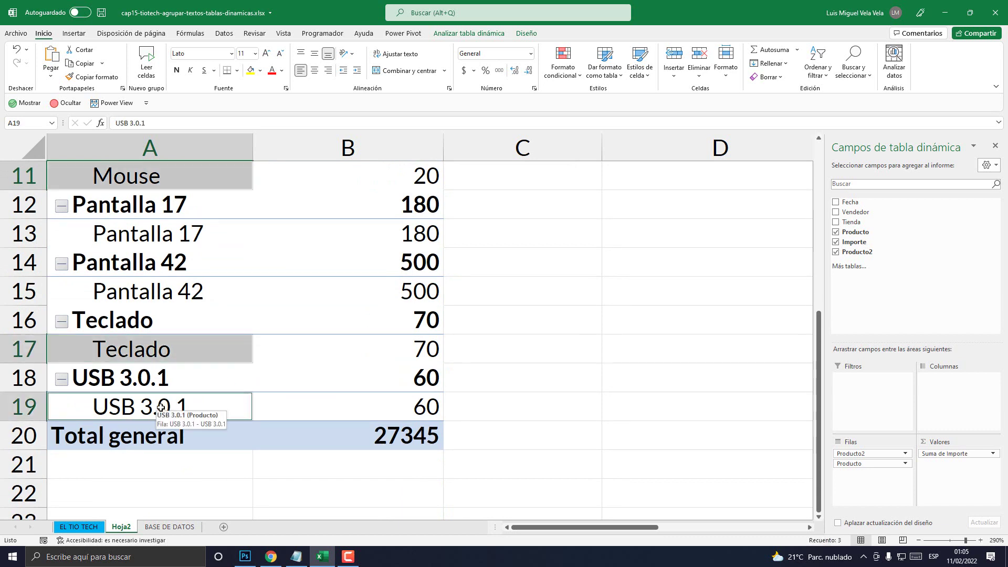
scroll(220, 420, up, 1)
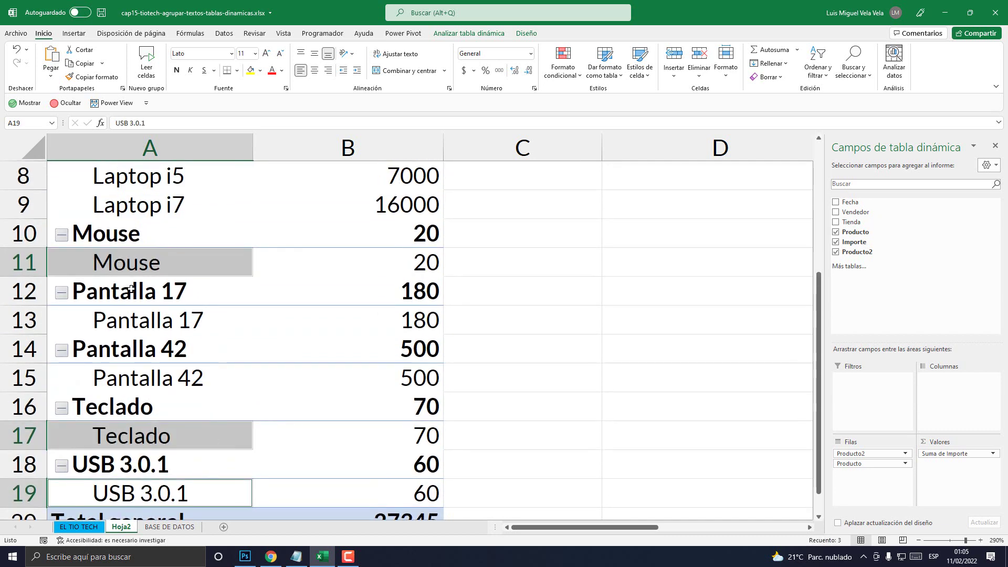
scroll(143, 396, down, 2)
scroll(144, 396, up, 2)
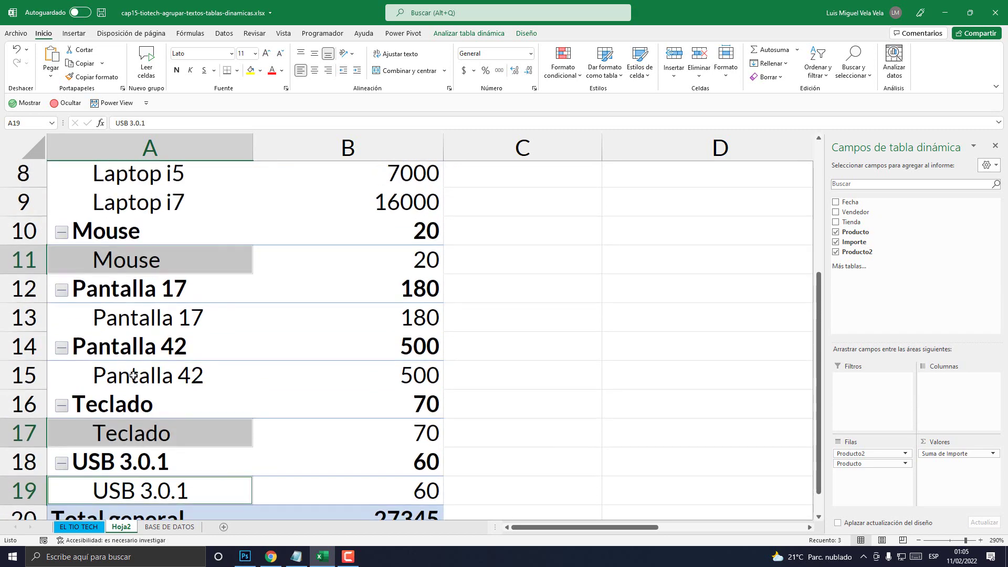
scroll(143, 378, down, 1)
scroll(143, 378, up, 3)
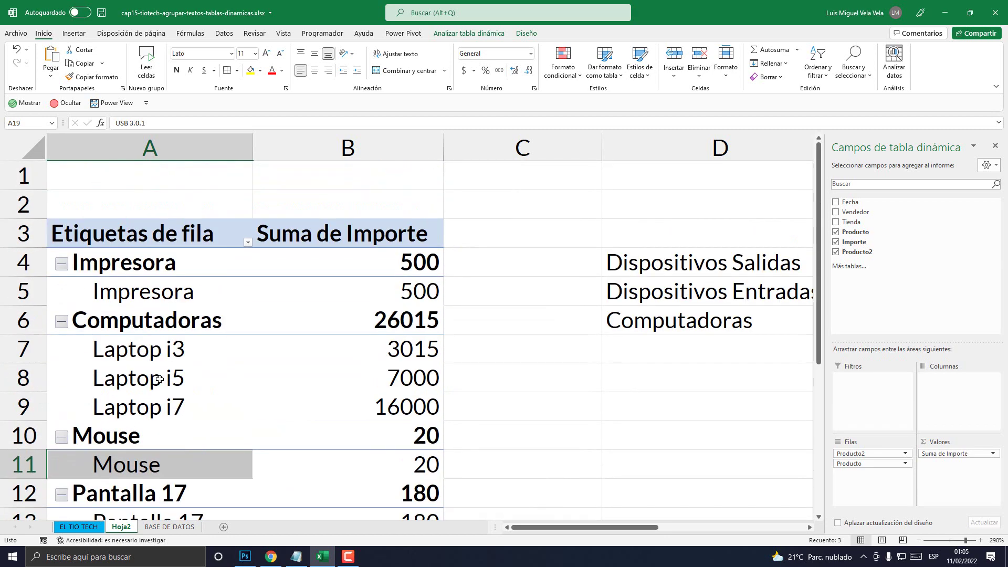
scroll(158, 379, down, 2)
scroll(160, 378, down, 1)
scroll(160, 378, up, 1)
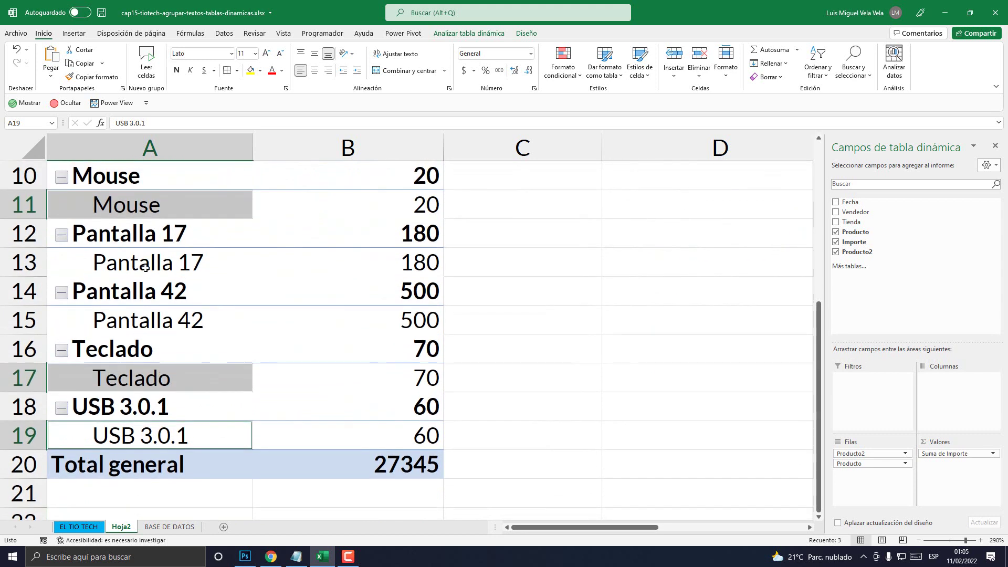
right_click(139, 205)
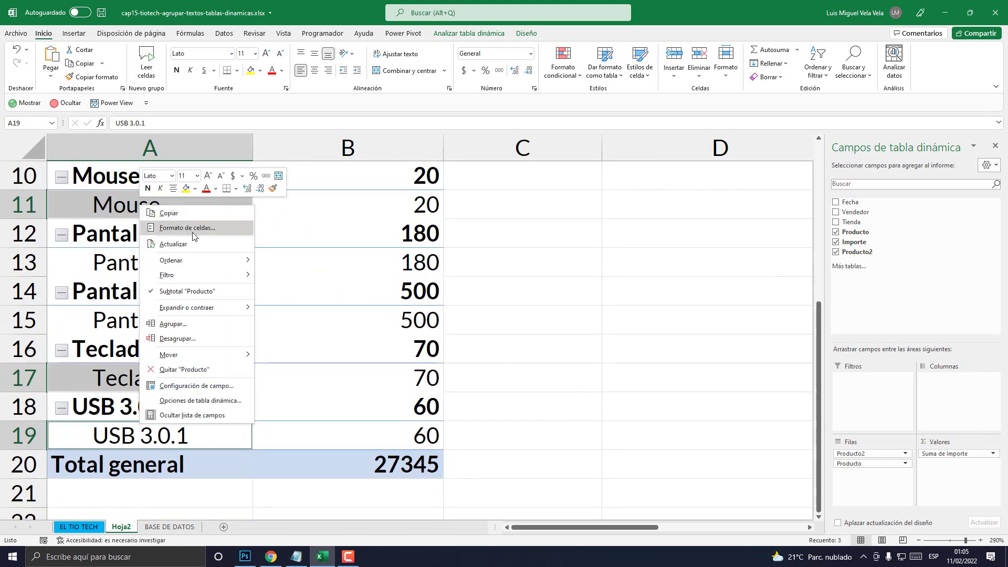
click(179, 324)
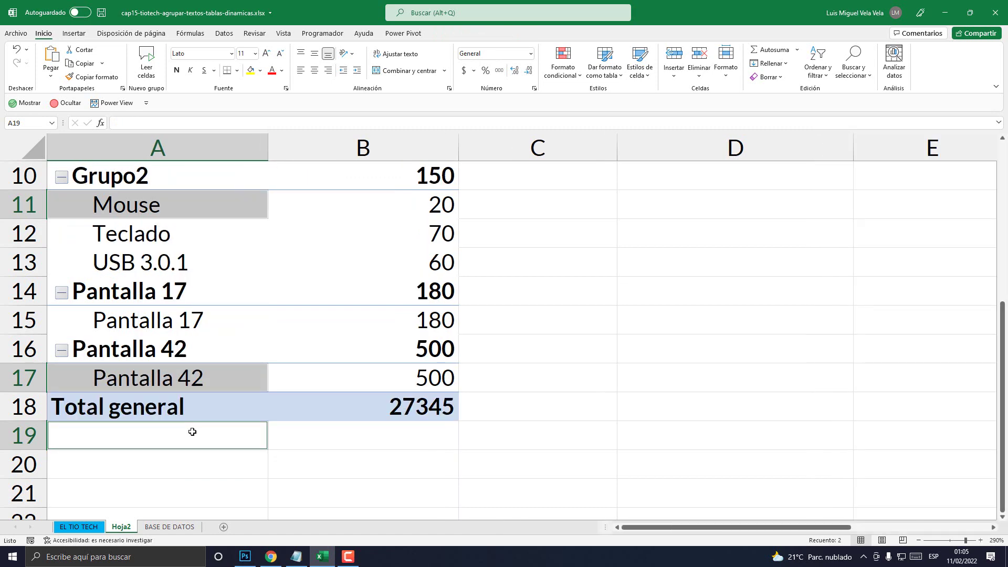
Rename the Mouse, Teclado and USB 3.0.1 group as "Dispositivos de entrada" and widen column A to fit the name
scroll(192, 428, up, 3)
scroll(192, 429, down, 3)
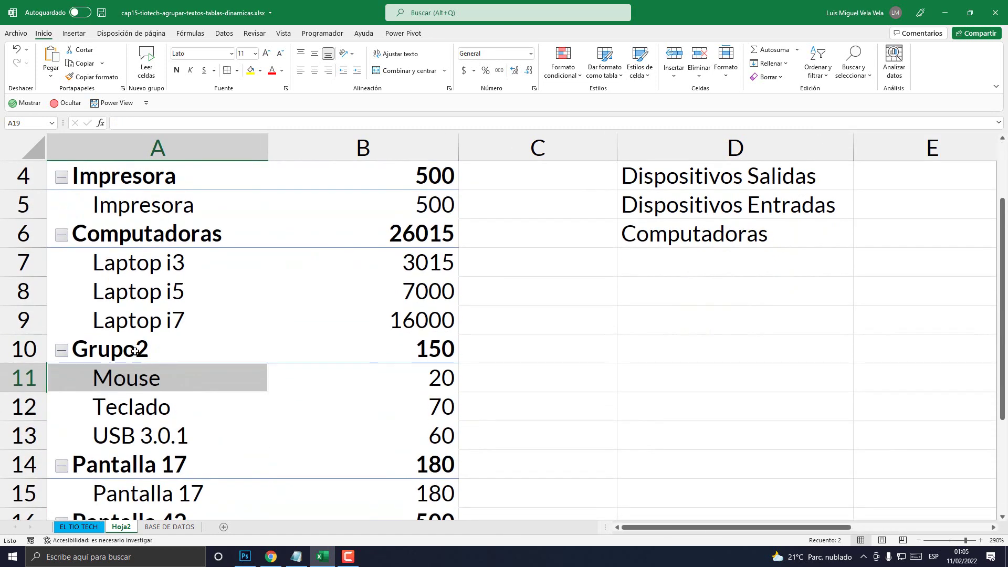
click(135, 351)
click(137, 122)
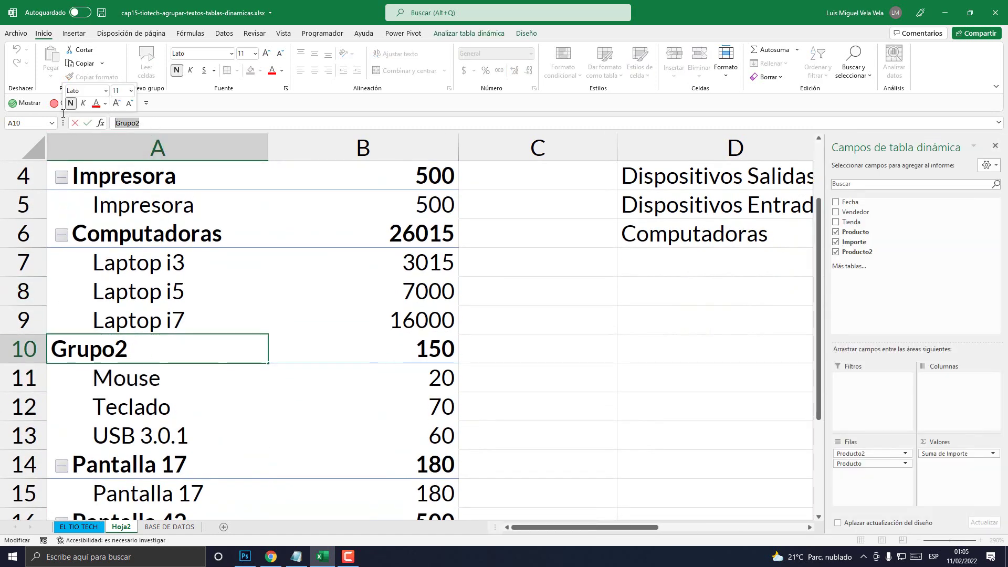
key(BackSpace)
key(BackSpace)
key(BackSpace)
key(BackSpace)
key(BackSpace)
key(BackSpace)
text(Dispositivos )
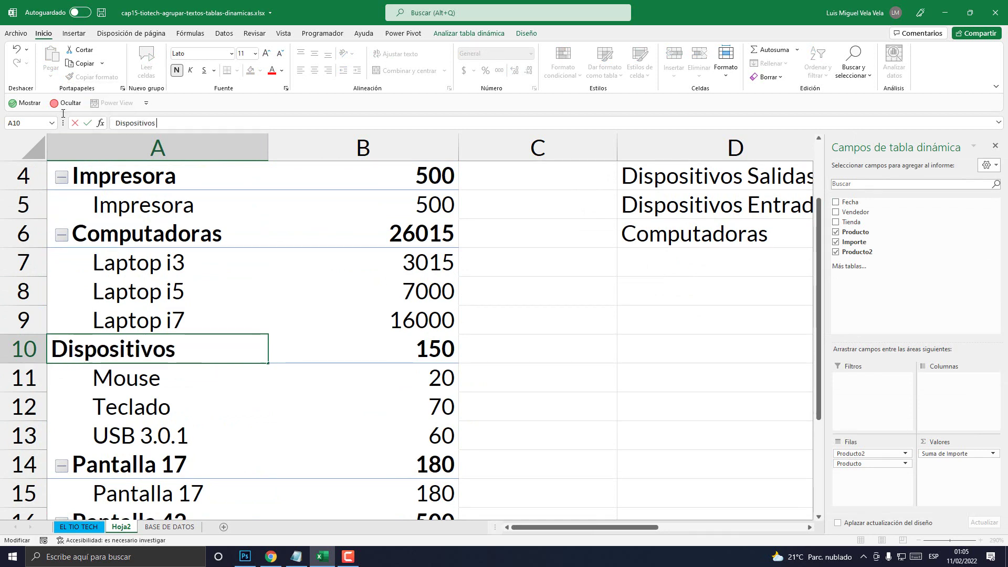
text(de entrada)
key(Return)
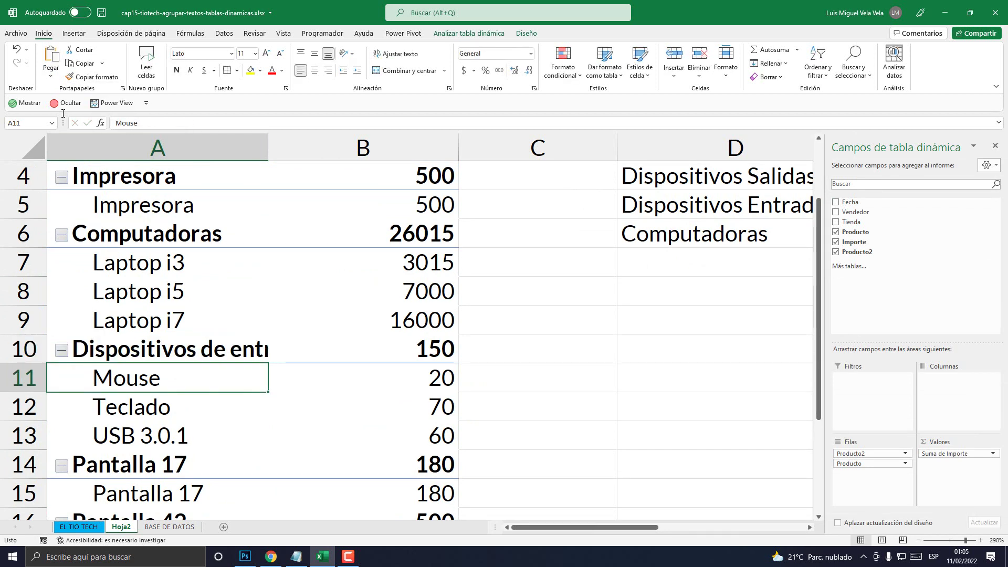
drag(268, 147, 333, 147)
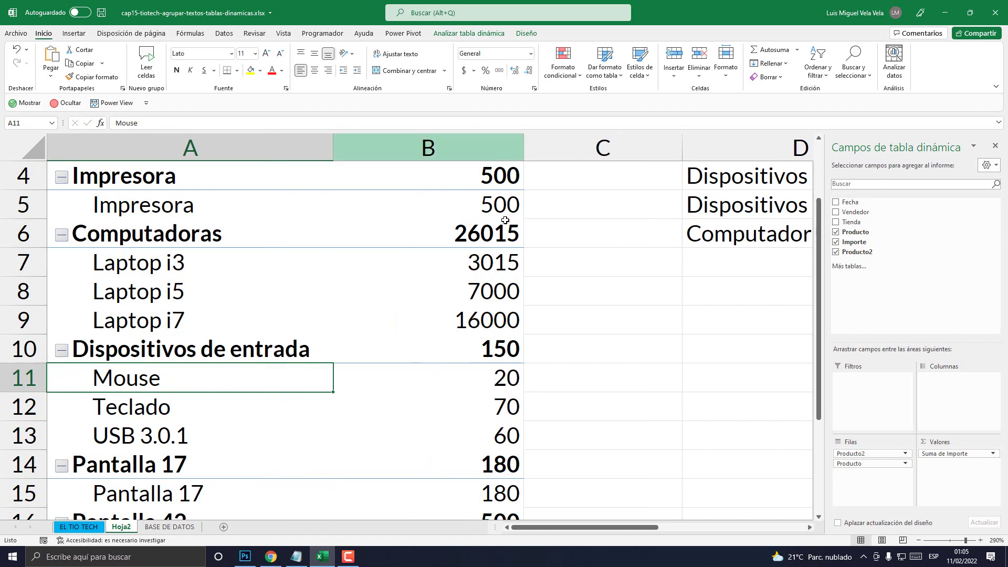
ctrl+scroll(117, 347, down, 5)
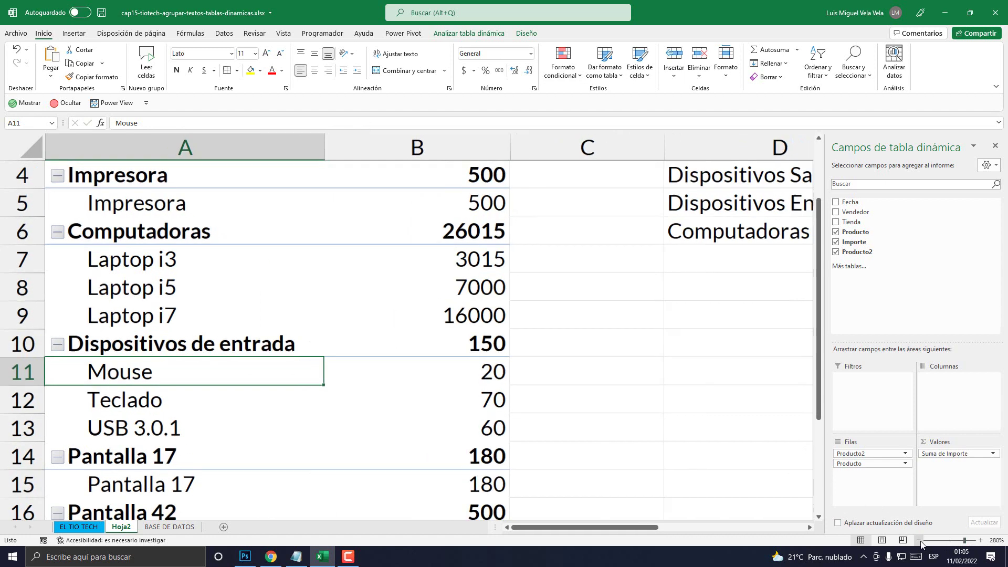
Group the Impresora, Pantalla 17 and Pantalla 42 items of the PivotTable as the output devices
scroll(160, 364, down, 2)
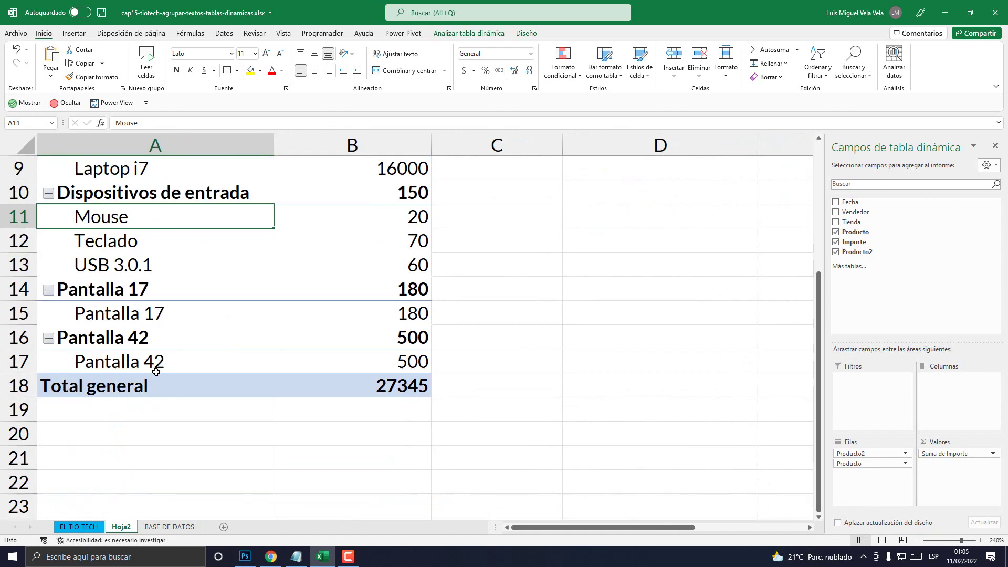
scroll(155, 361, up, 2)
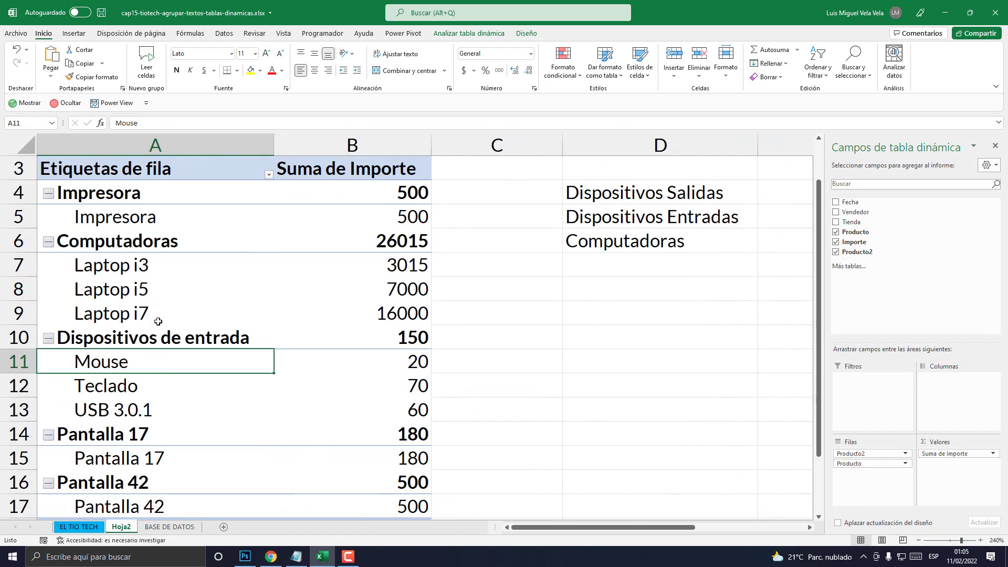
click(126, 217)
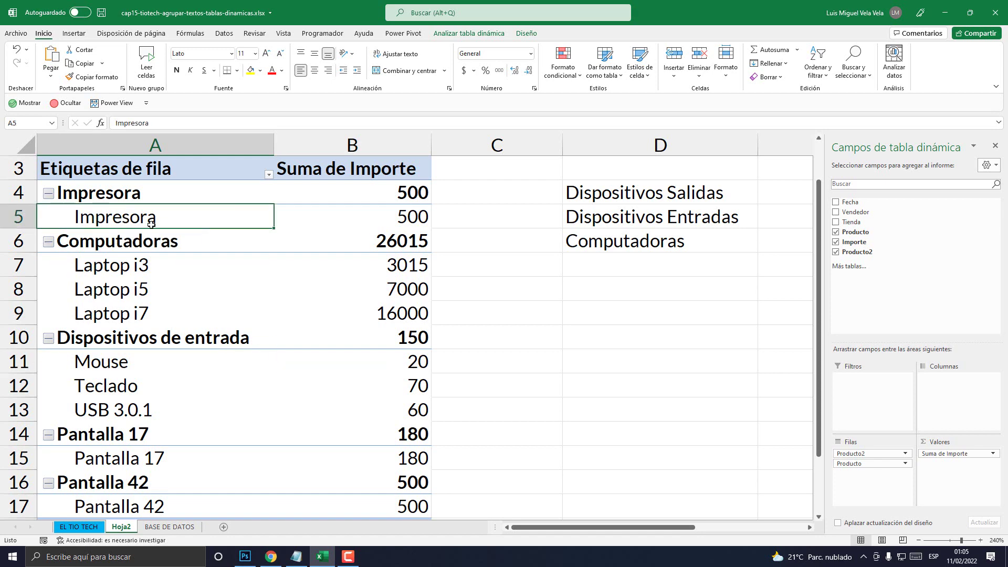
scroll(169, 279, down, 1)
click(140, 387)
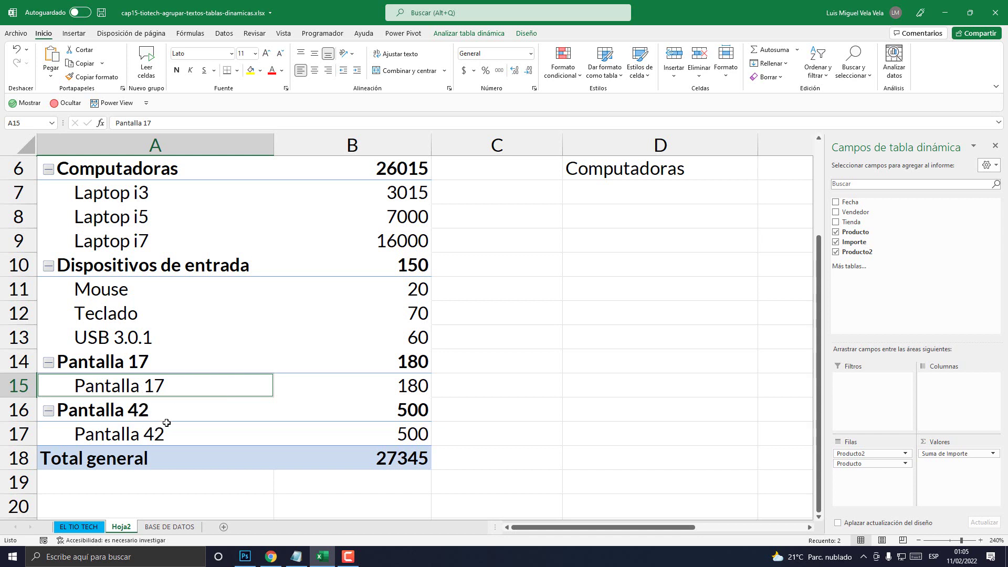
ctrl+click(105, 436)
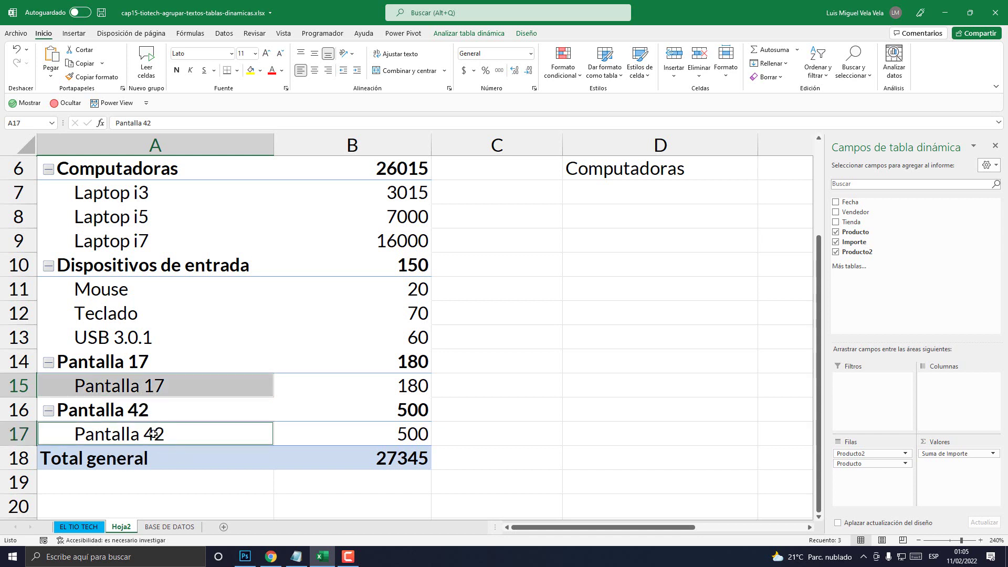
scroll(136, 339, up, 2)
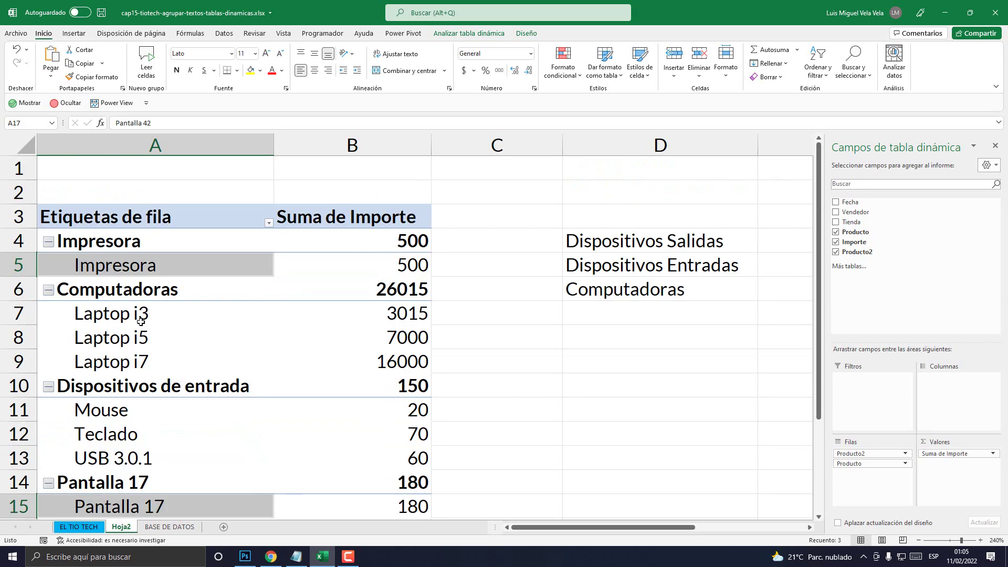
scroll(140, 325, down, 2)
scroll(142, 328, up, 2)
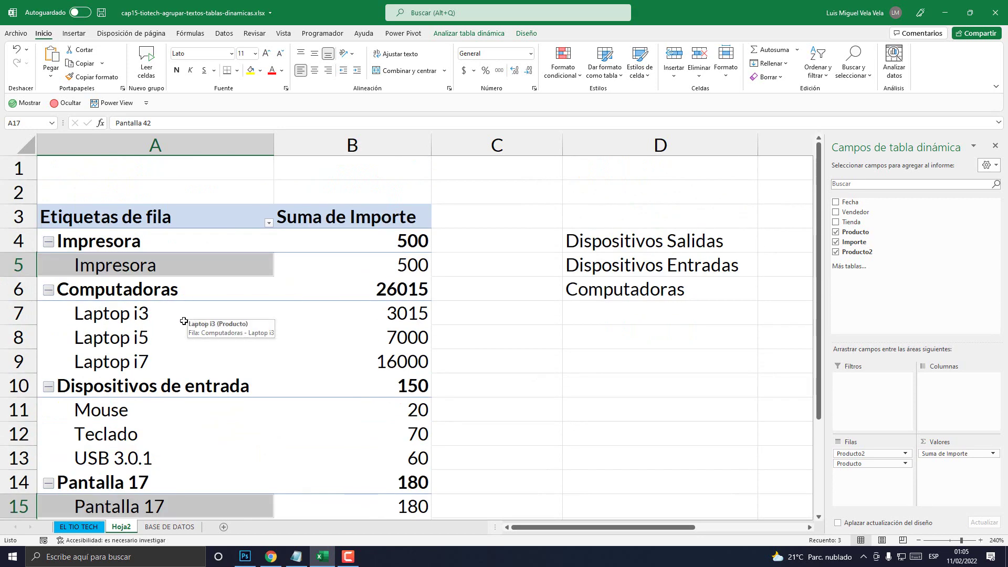
right_click(129, 265)
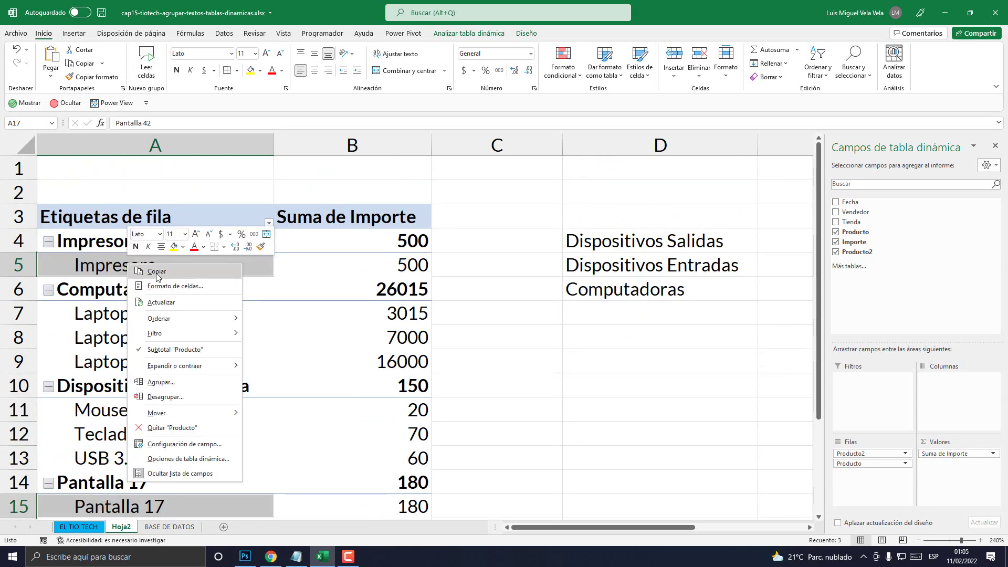
click(168, 382)
Rename the new group of Impresora, Pantalla 17 and Pantalla 42 as "Dispositivos de salidas"
scroll(195, 427, down, 1)
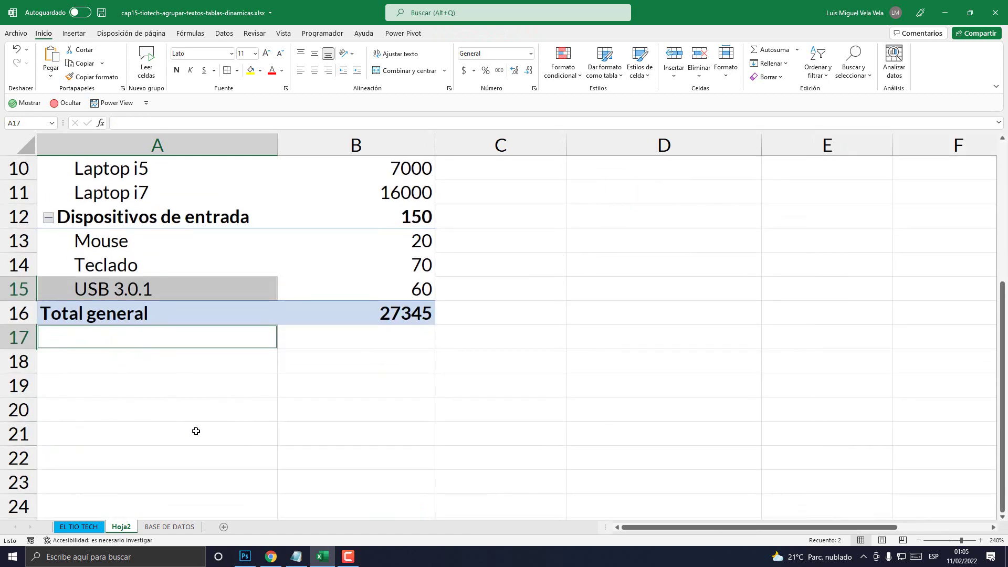
scroll(198, 428, up, 3)
scroll(201, 438, up, 1)
click(109, 243)
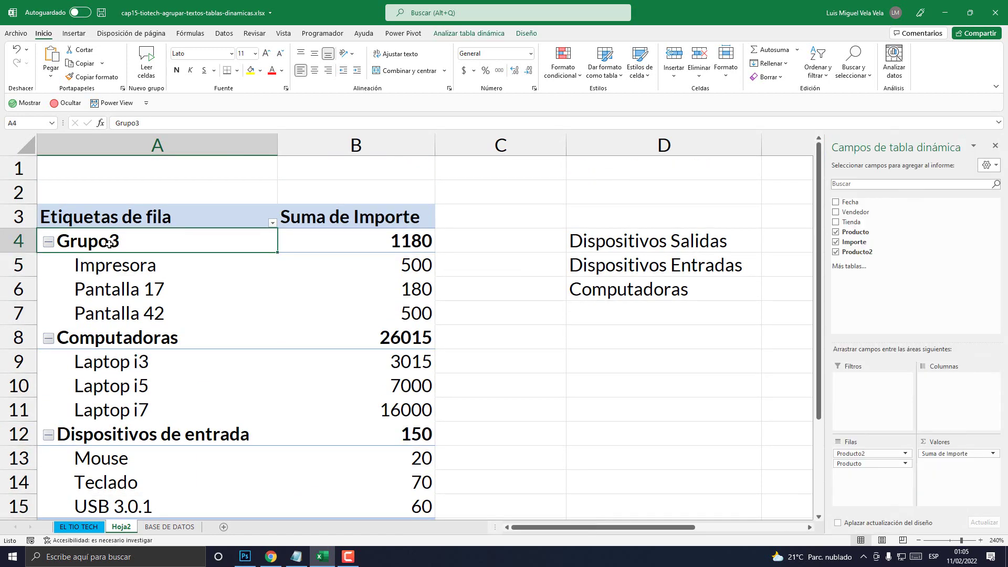
double_click(137, 122)
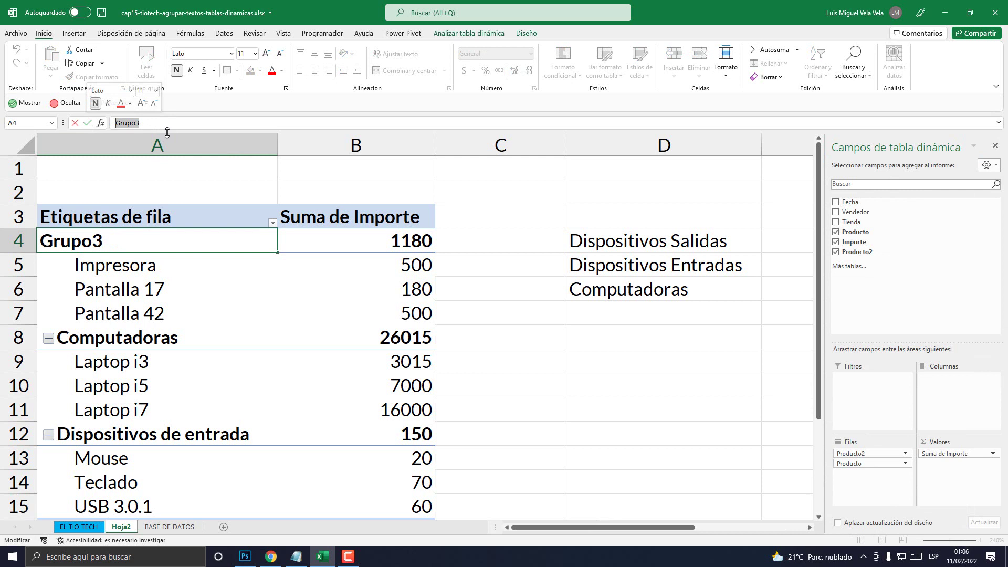
text(Dispositivos de salida)
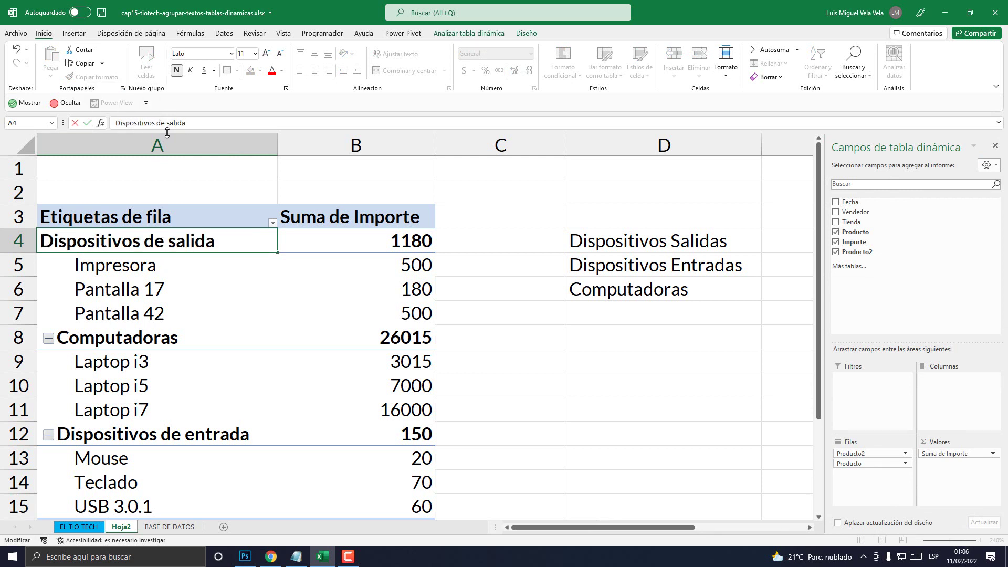
text(s)
key(Return)
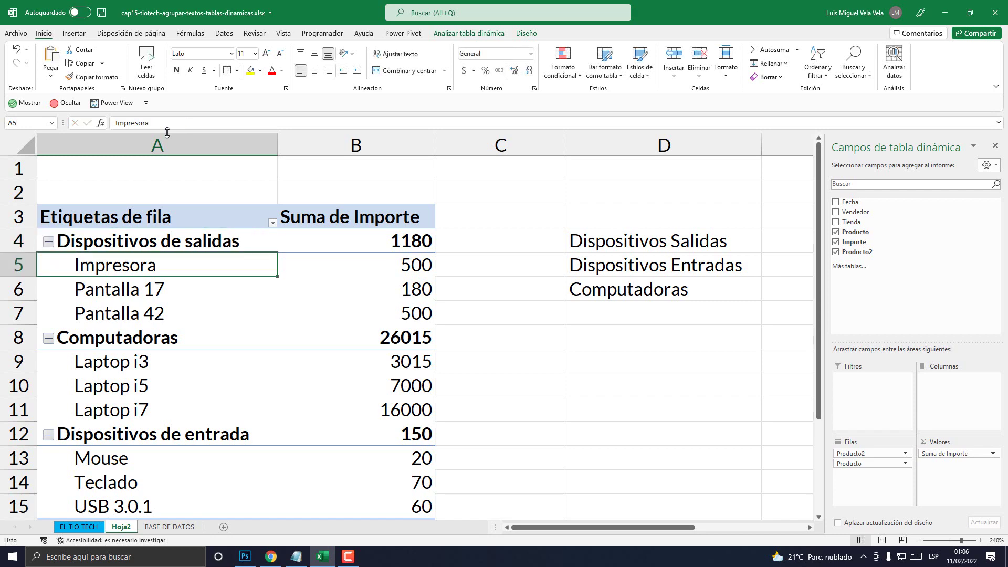
Review the three named product groups in the PivotTable and the items each one contains
click(188, 238)
drag(172, 261, 137, 345)
scroll(203, 342, down, 3)
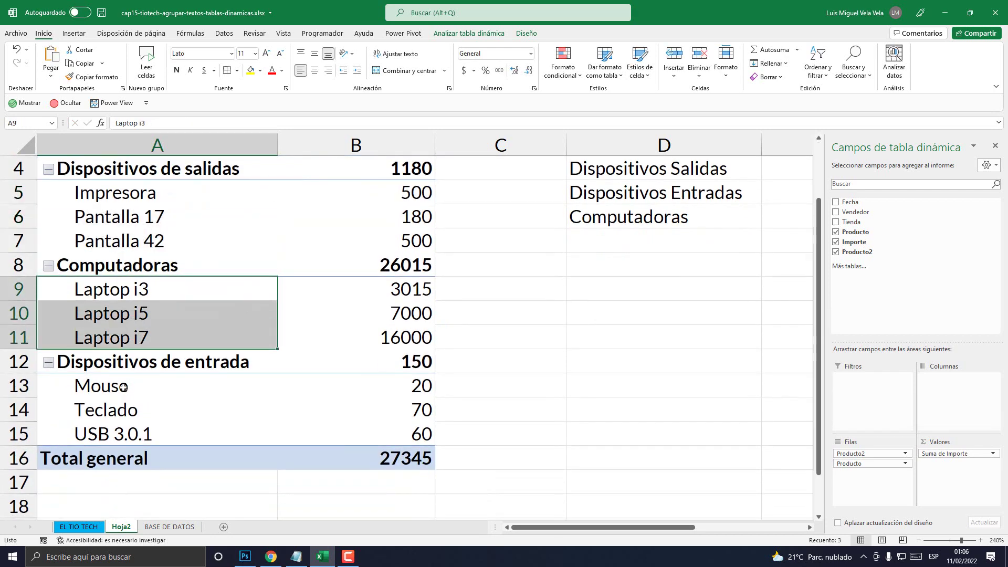
drag(125, 390, 128, 433)
ctrl+scroll(142, 357, down, 5)
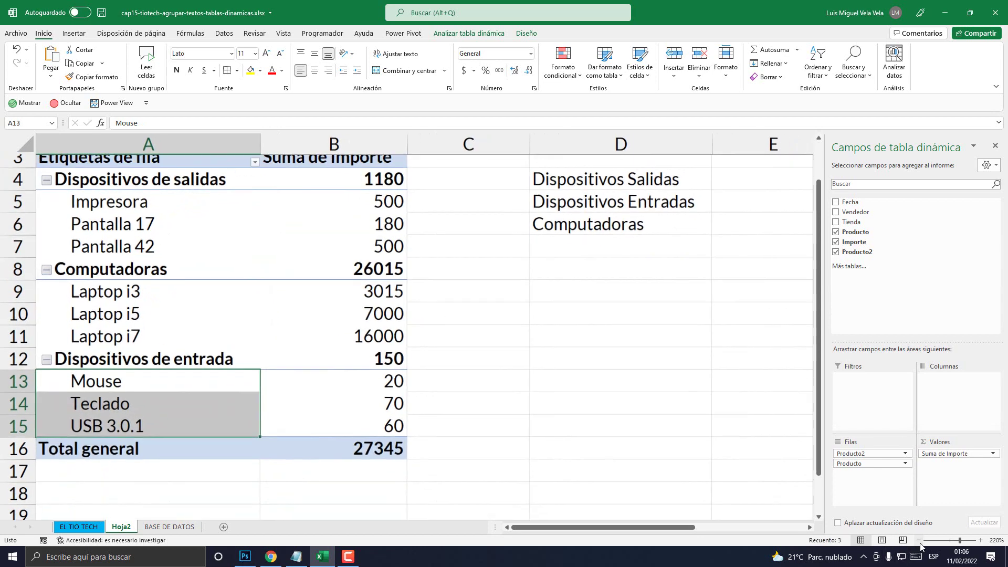
click(95, 200)
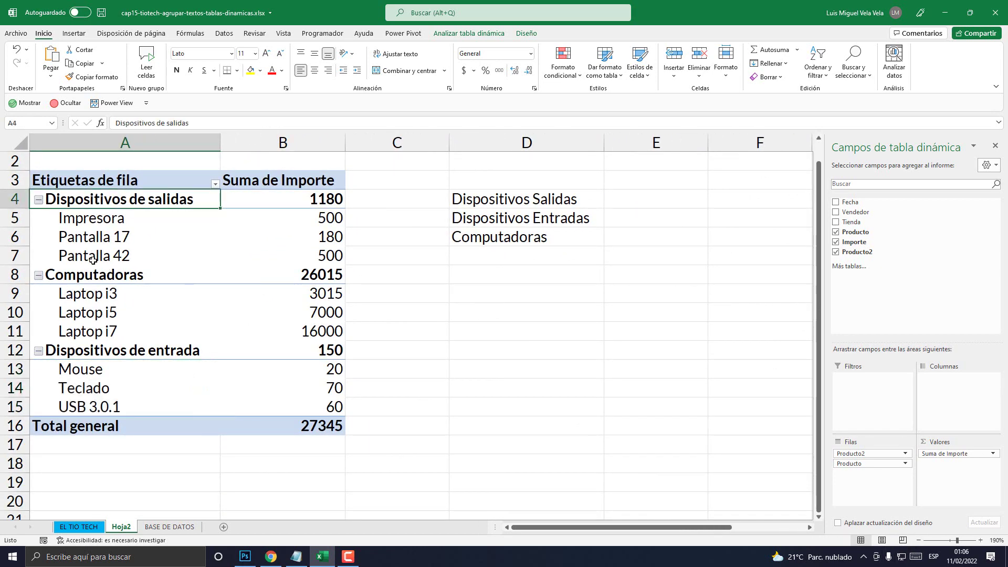
click(95, 277)
click(105, 353)
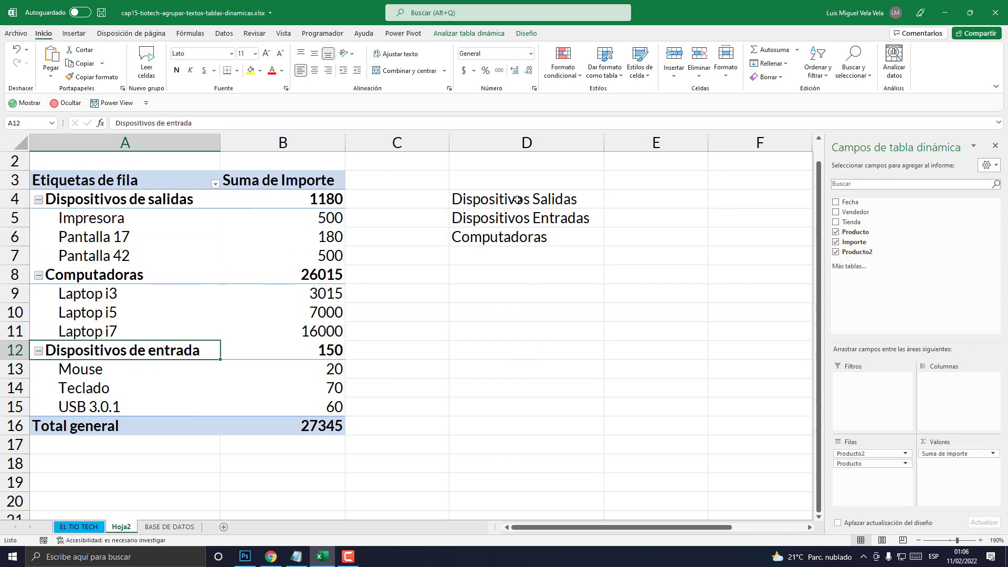
Delete the helper list of category names in D4:D6 and return to the PivotTable
drag(517, 200, 524, 234)
key(Delete)
click(180, 296)
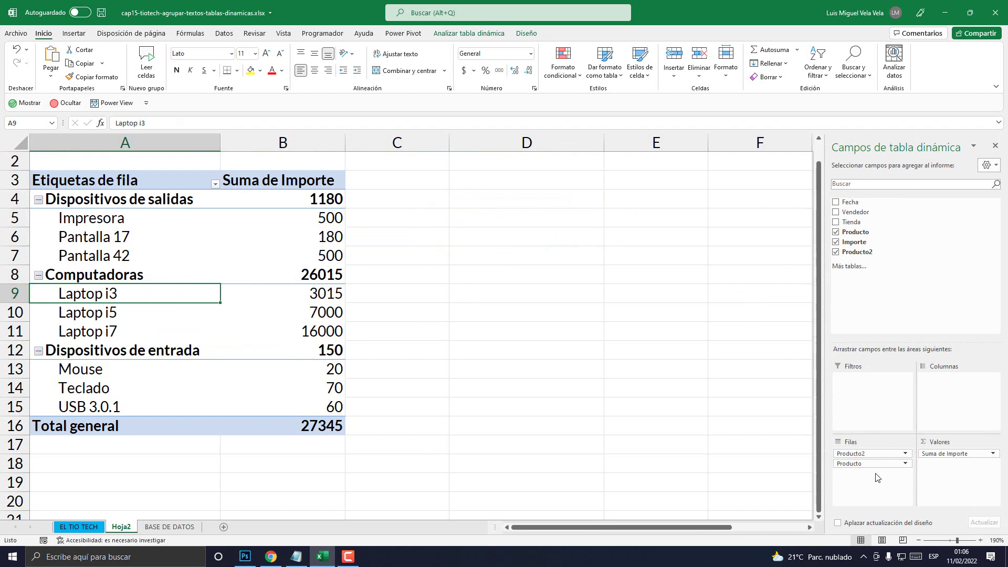
Set the custom name of the Producto2 row field to "Dispositivos" in its field settings
drag(888, 464, 904, 458)
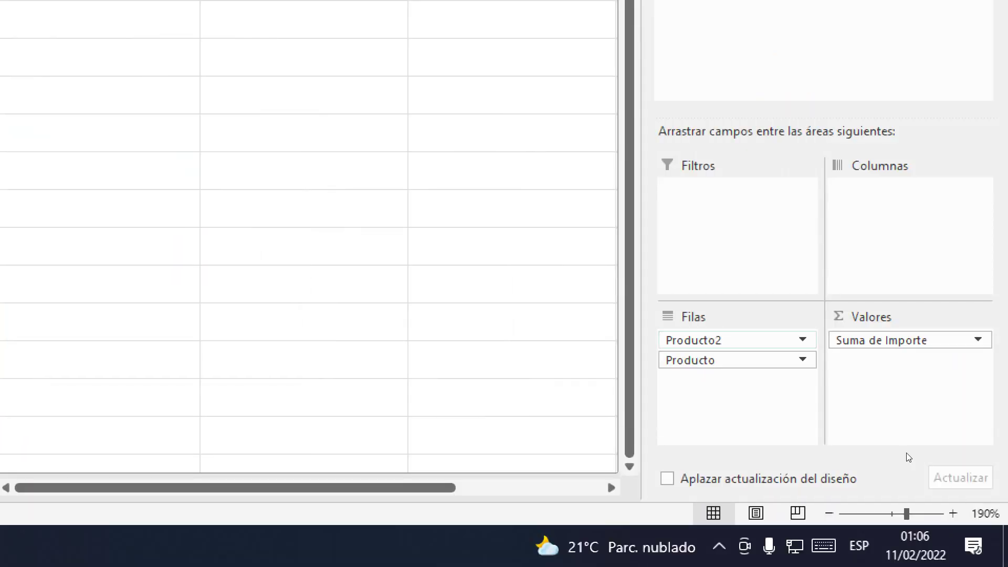
click(802, 340)
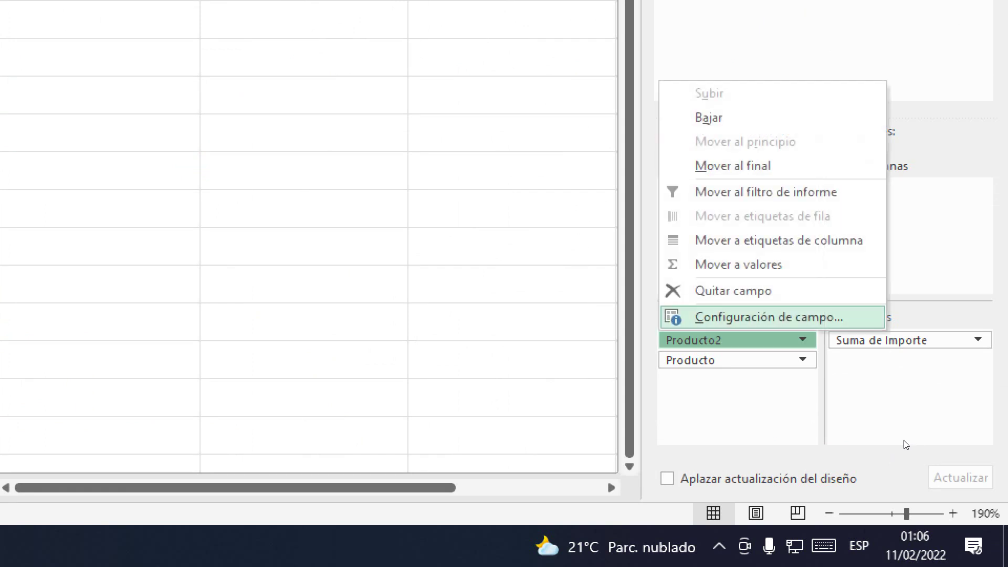
key(Return)
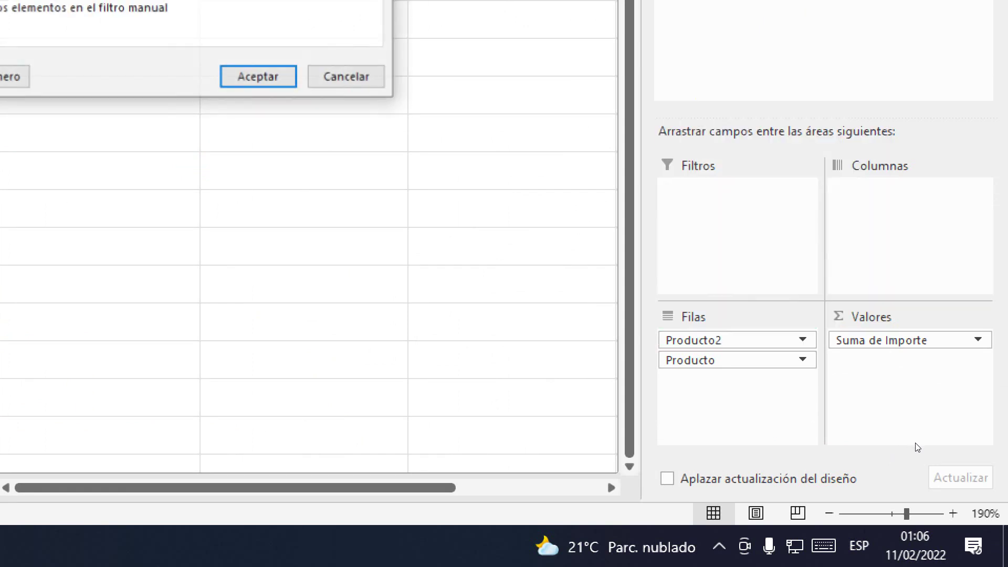
drag(367, 180, 469, 194)
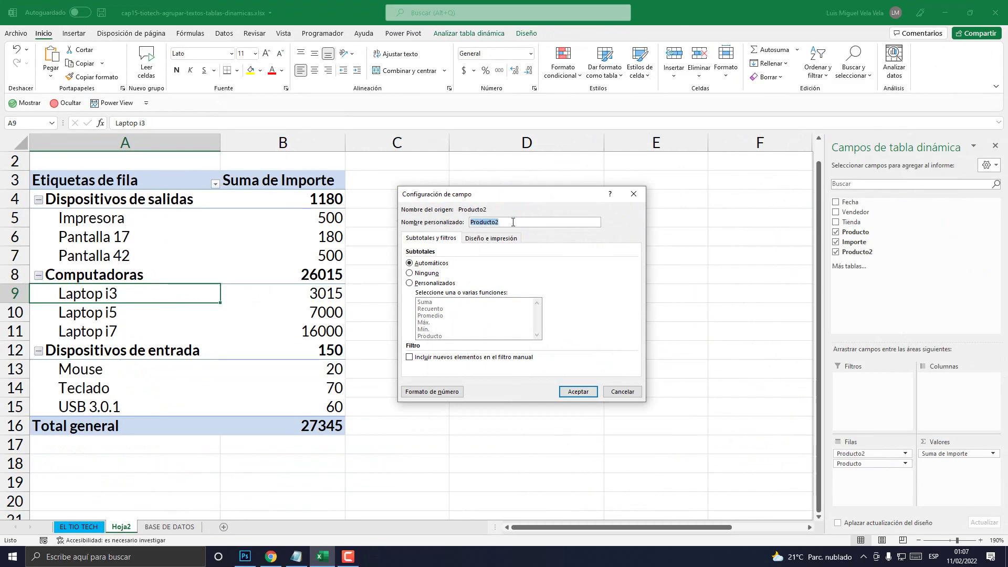
text(Categori)
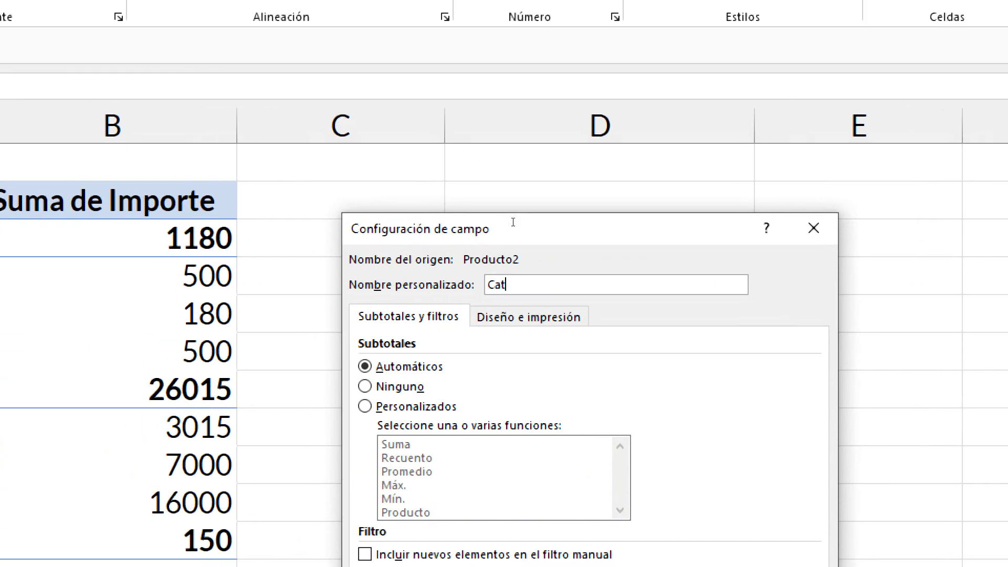
key(BackSpace)
key(BackSpace)
key(BackSpace)
key(BackSpace)
key(BackSpace)
key(BackSpace)
key(BackSpace)
key(BackSpace)
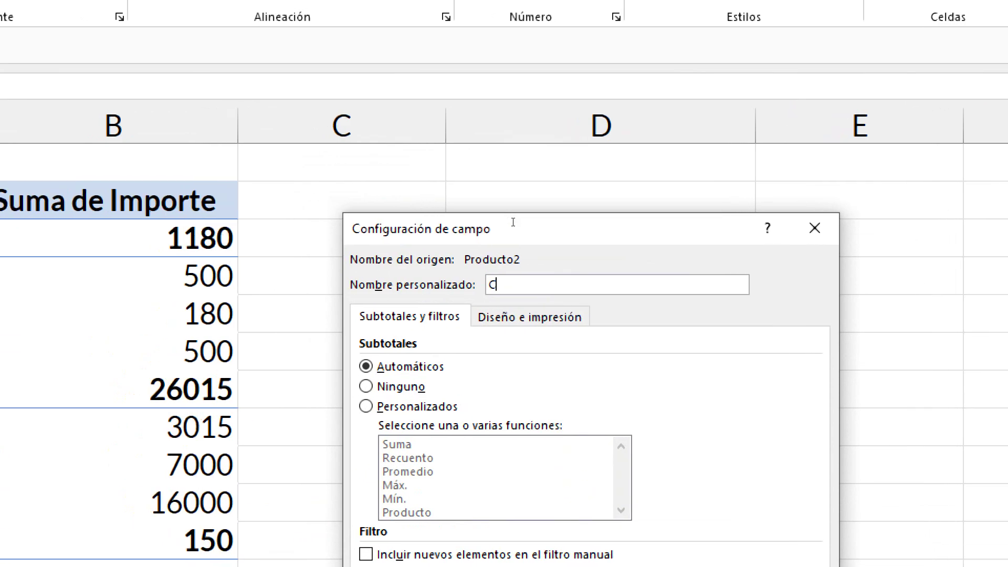
text(Dispositivos)
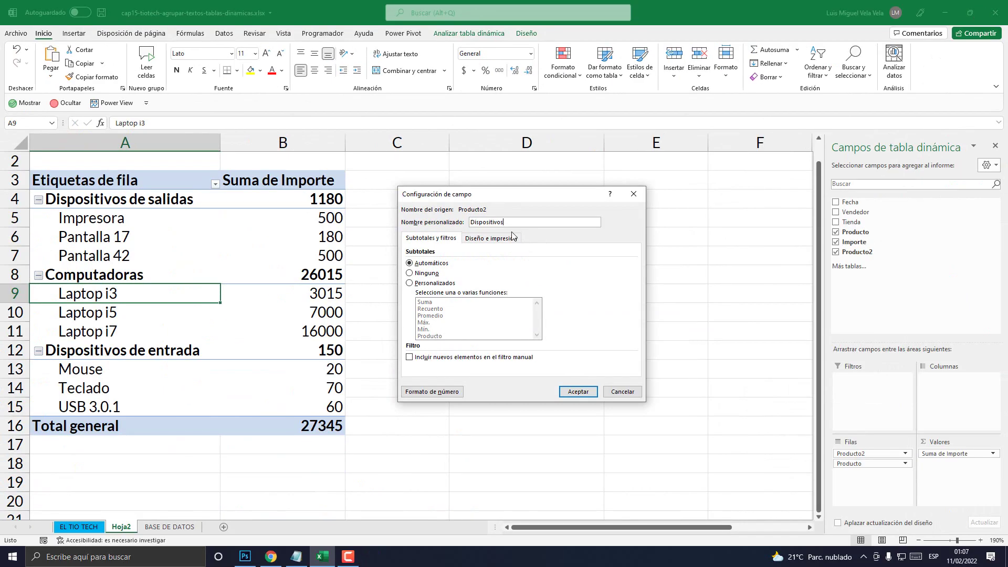
click(580, 391)
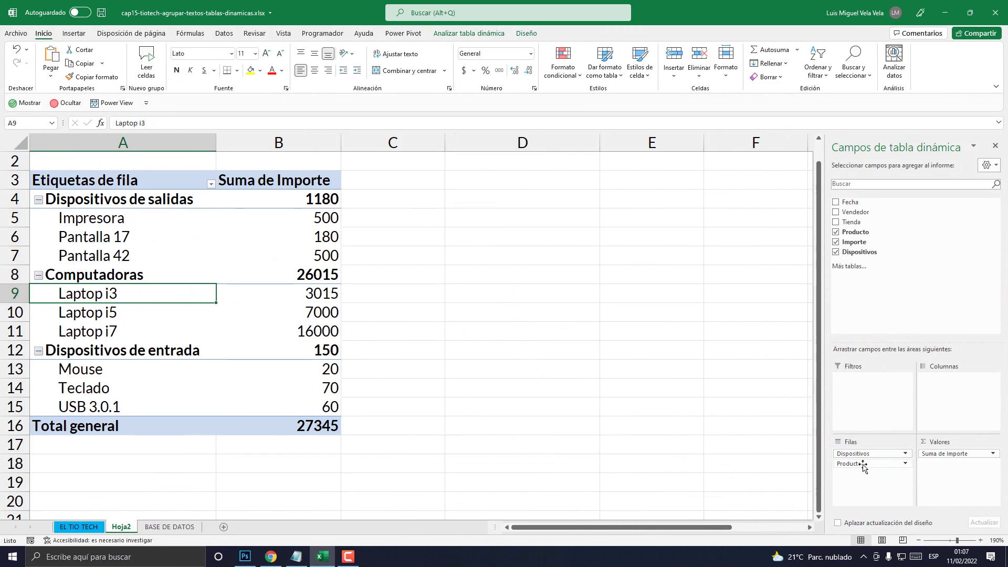
Remove the Producto field from the PivotTable rows and examine the sales amount of each device group
drag(866, 463, 419, 356)
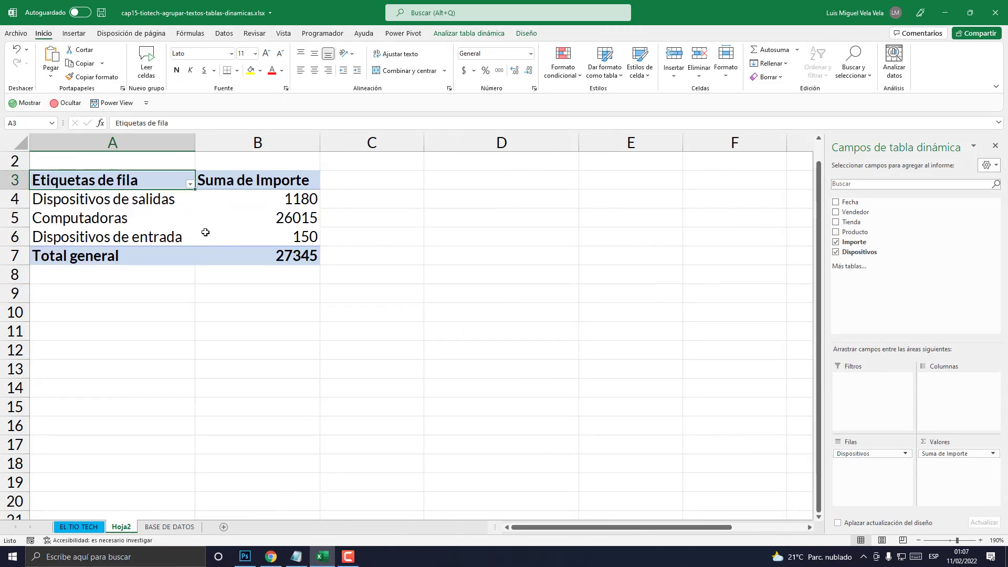
click(100, 200)
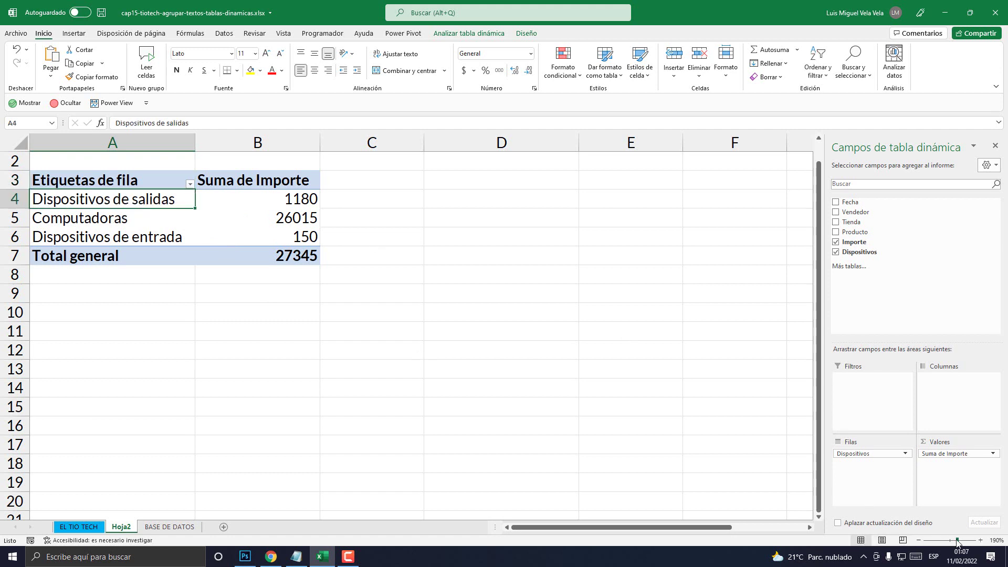
click(979, 541)
click(980, 541)
click(980, 541)
click(980, 541)
click(979, 541)
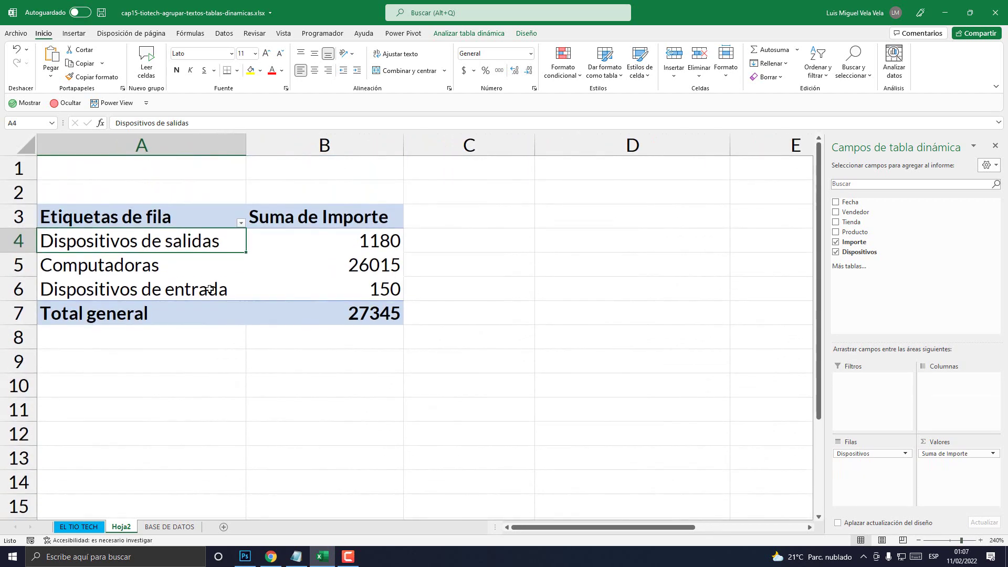
click(302, 240)
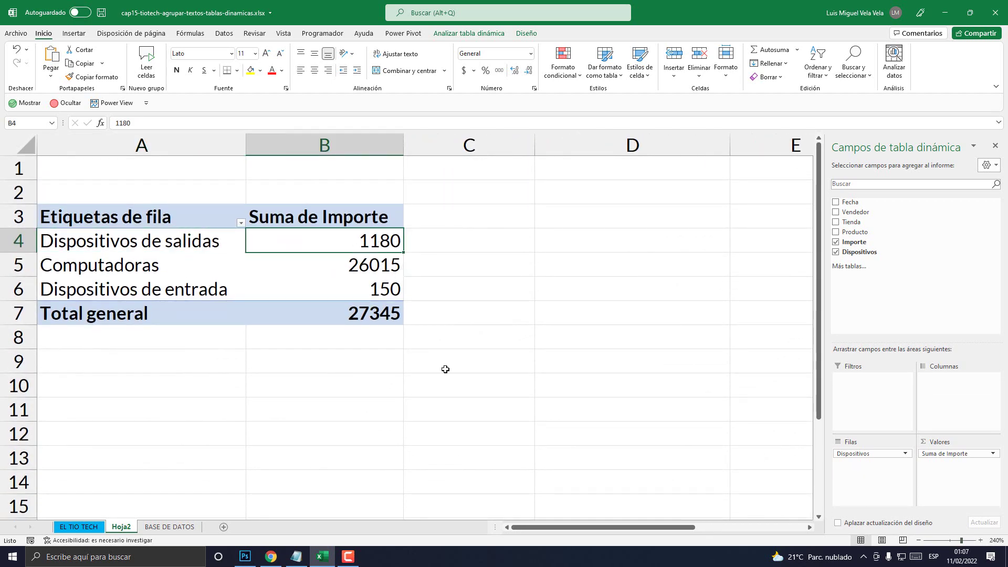
click(147, 271)
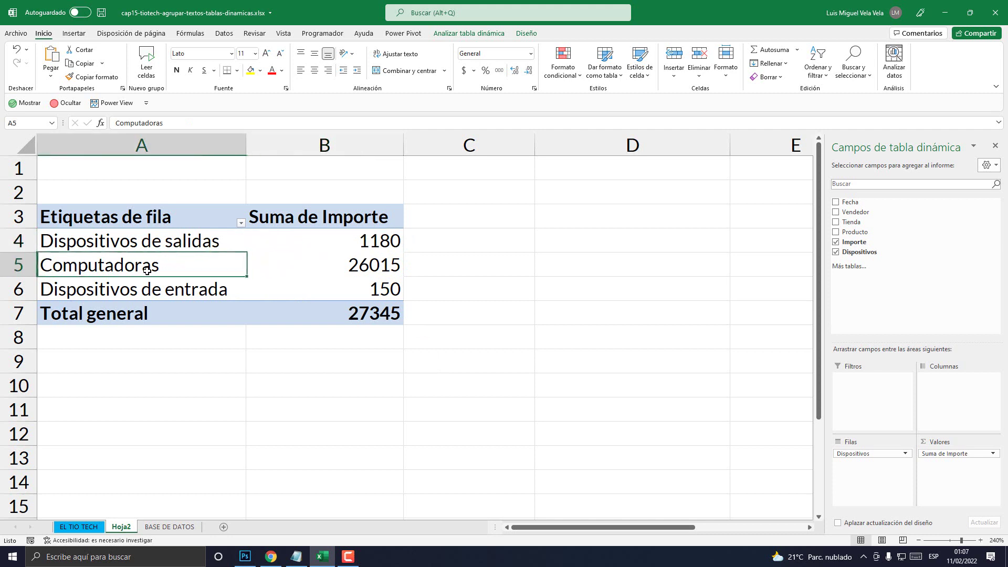
click(367, 270)
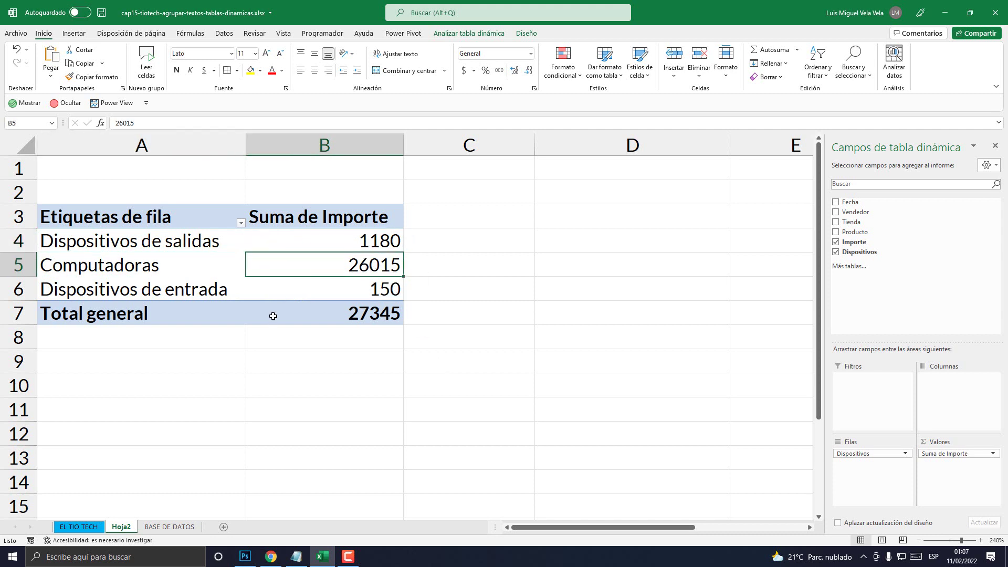
click(176, 298)
click(331, 286)
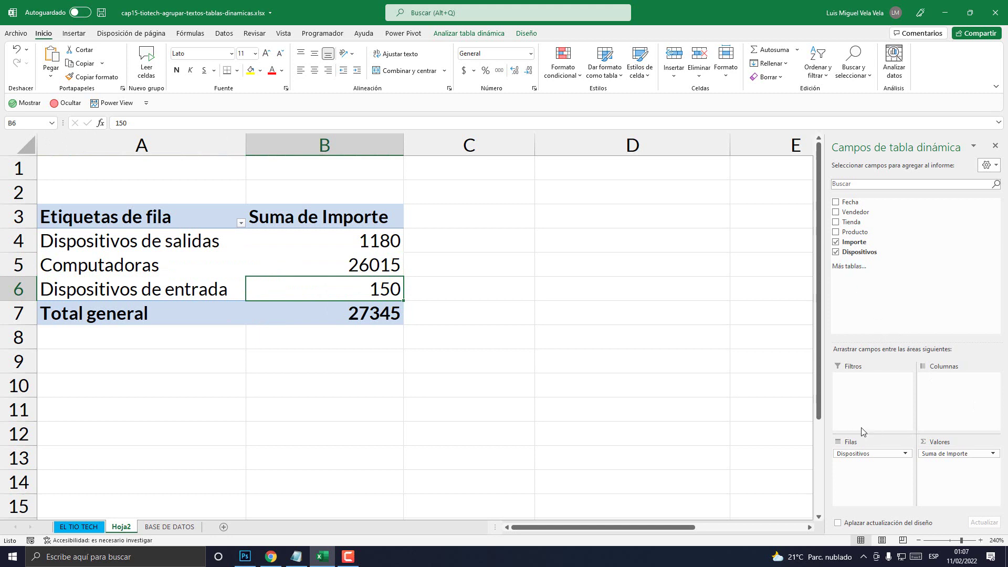
Add the Producto field back to the PivotTable rows below Dispositivos and look over the detailed table
drag(855, 232, 882, 474)
scroll(245, 400, down, 1)
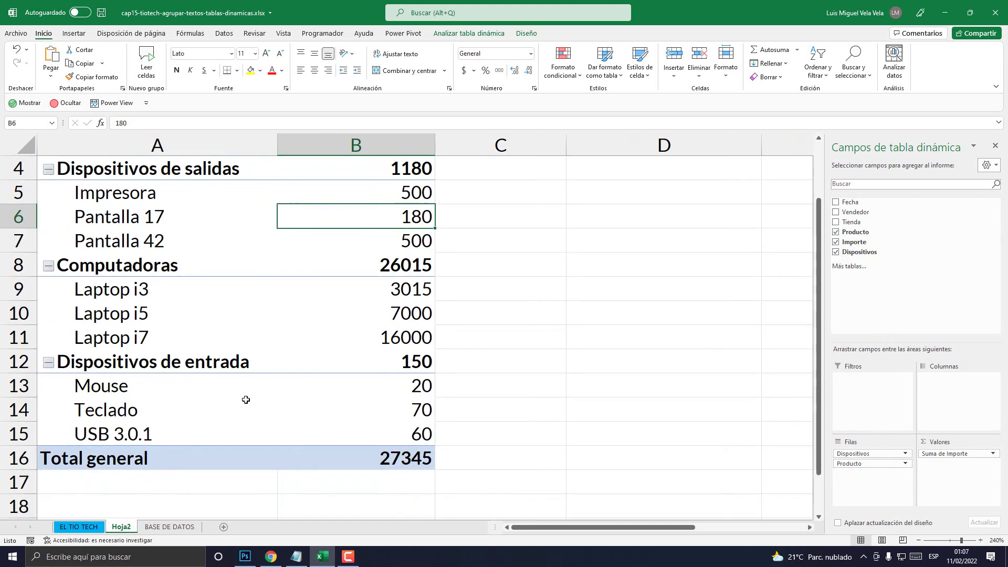
scroll(246, 400, up, 1)
scroll(246, 399, down, 1)
scroll(257, 372, up, 1)
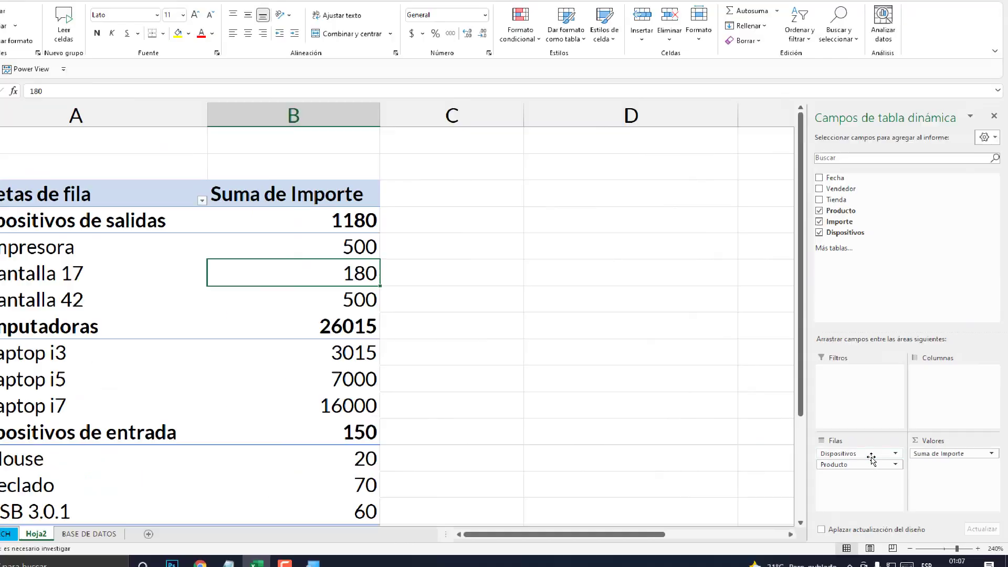
Move the Dispositivos field from the PivotTable rows to the report filters and show only Dispositivos de salidas
drag(724, 452, 730, 454)
drag(870, 455, 865, 402)
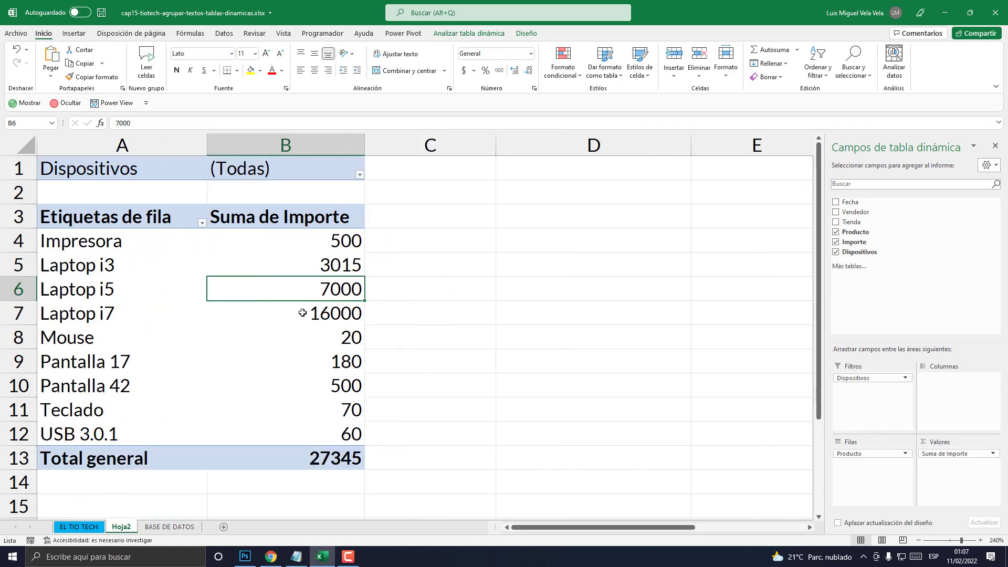
click(360, 178)
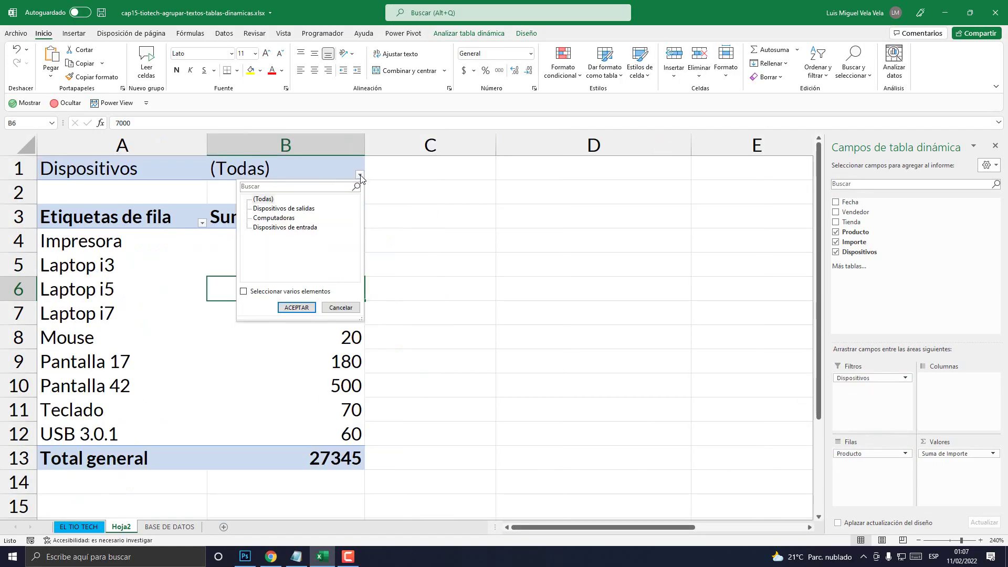
click(300, 211)
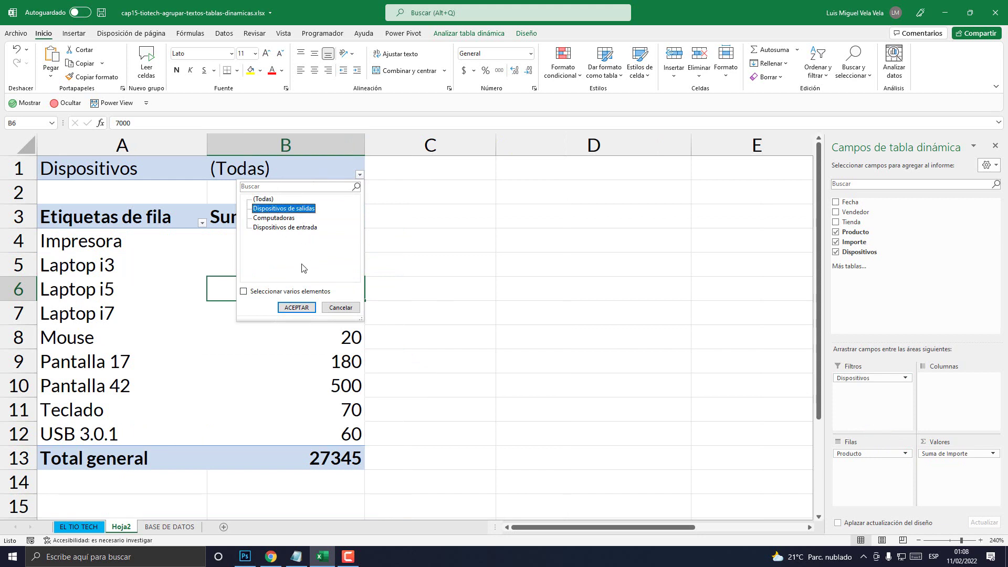
click(296, 308)
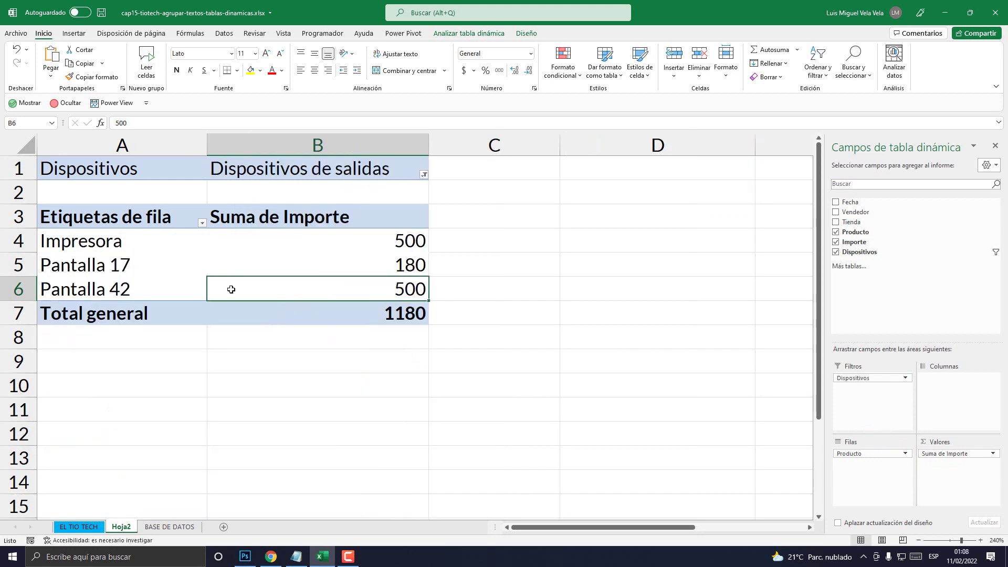
drag(81, 237, 337, 289)
click(310, 360)
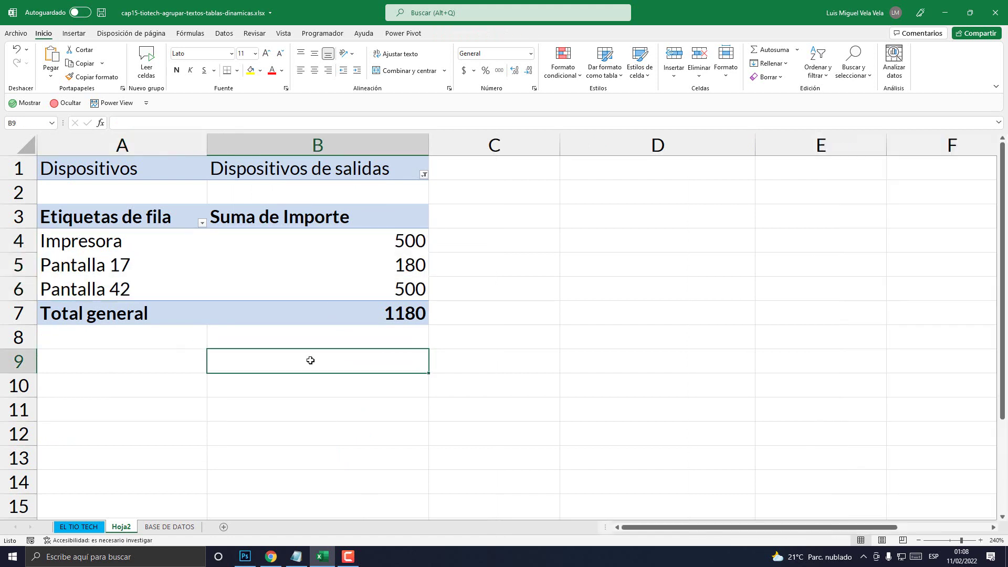
Set the Dispositivos report filter to Computadoras
click(425, 175)
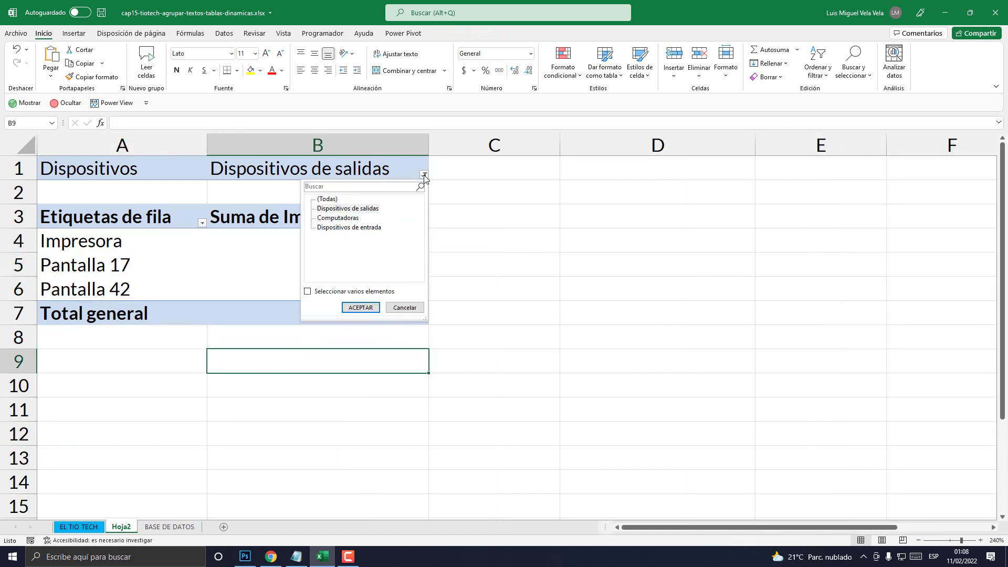
click(343, 218)
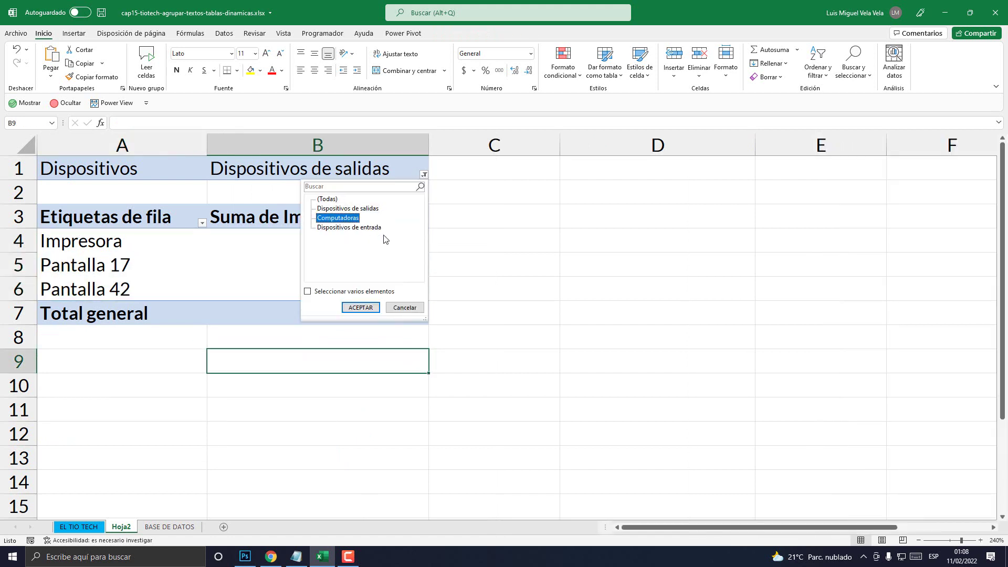
click(362, 308)
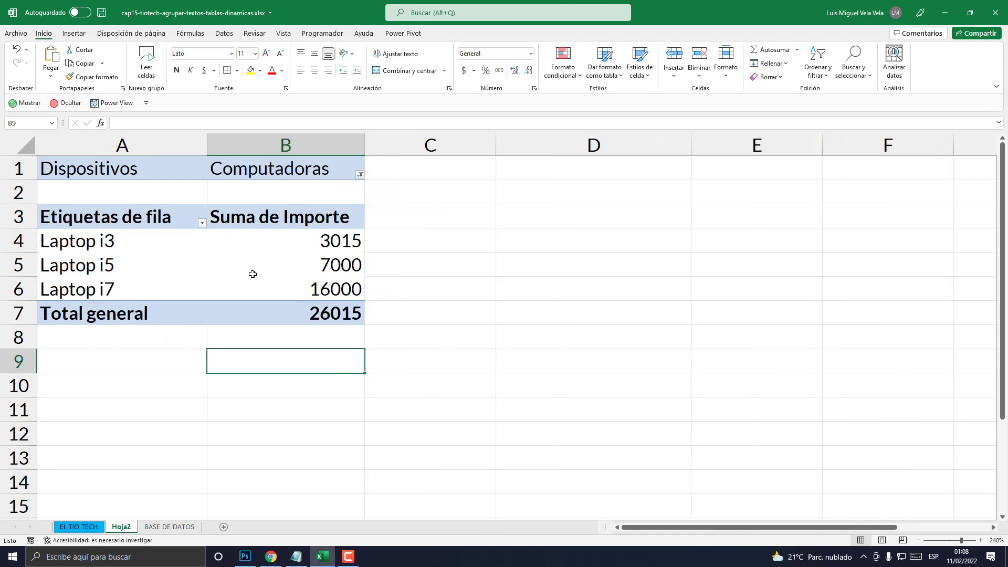
Set the Dispositivos report filter to Dispositivos de entrada
click(360, 175)
click(302, 228)
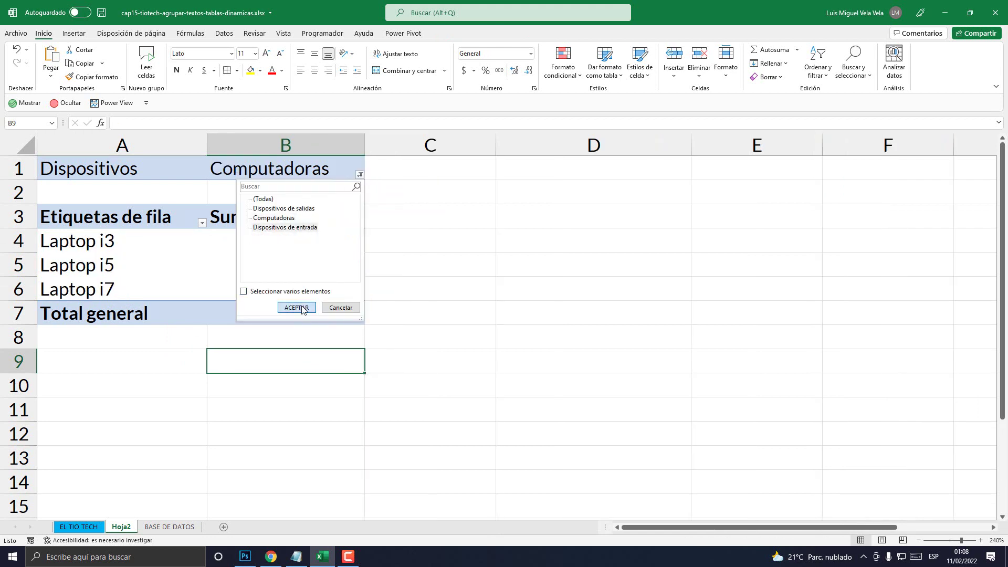
click(296, 308)
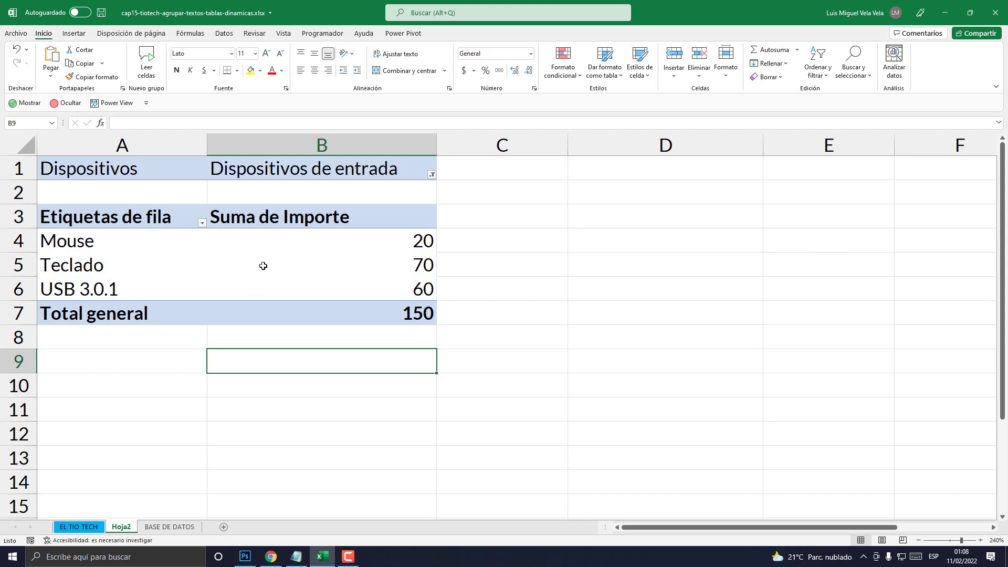
Move the Dispositivos field from the report filters to the PivotTable columns and look over the product amounts in each device group's column
click(263, 266)
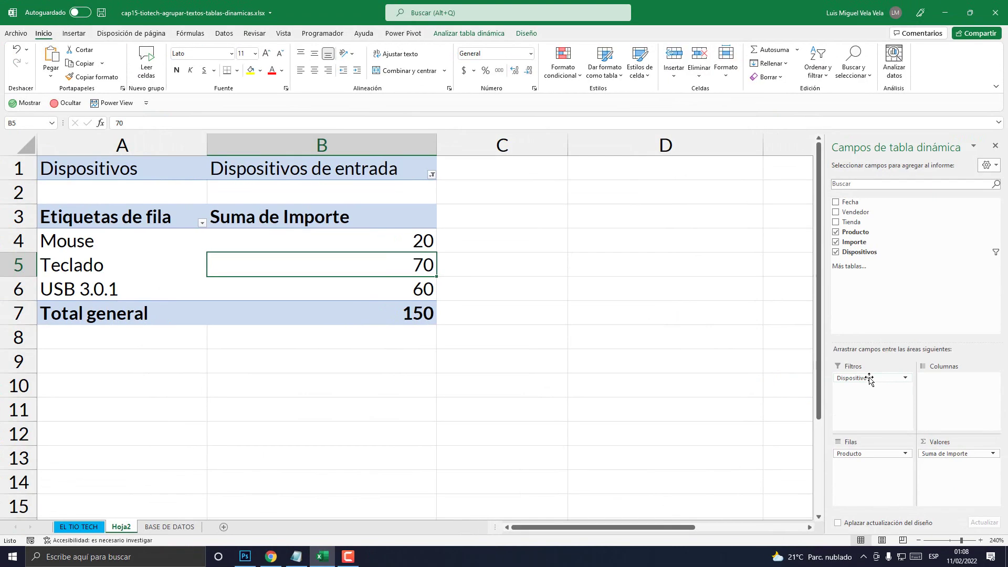
drag(868, 380, 940, 386)
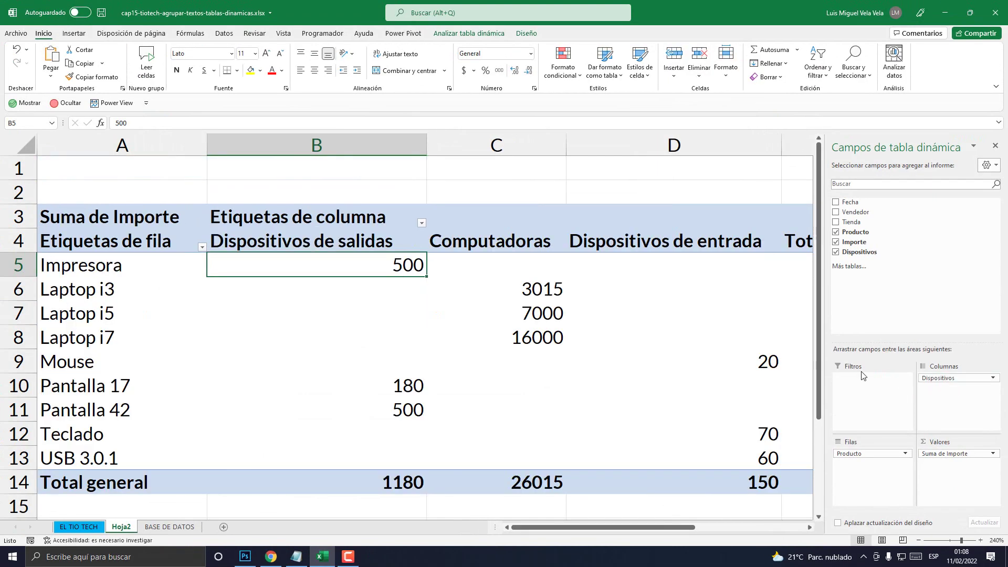
click(919, 540)
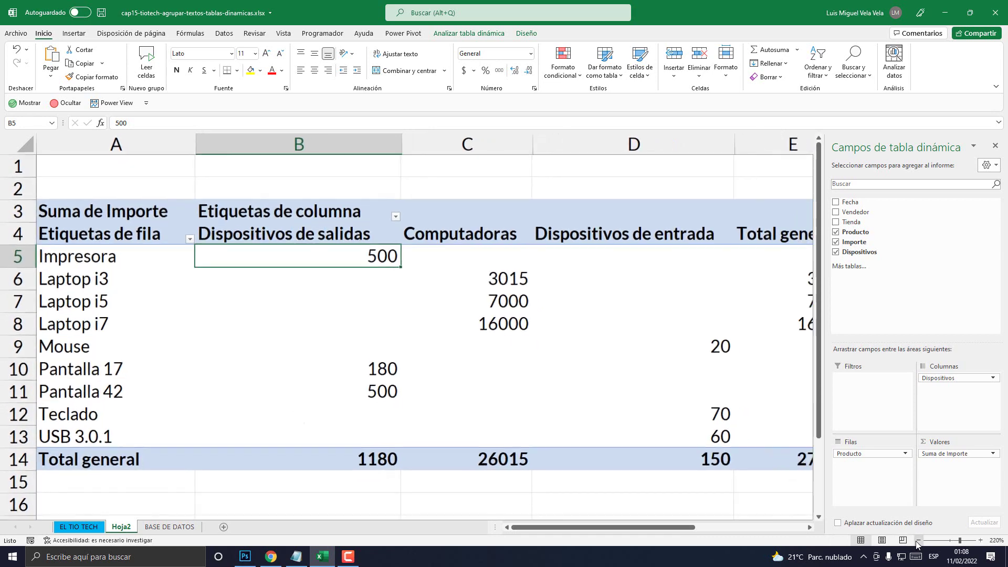
click(918, 540)
click(918, 541)
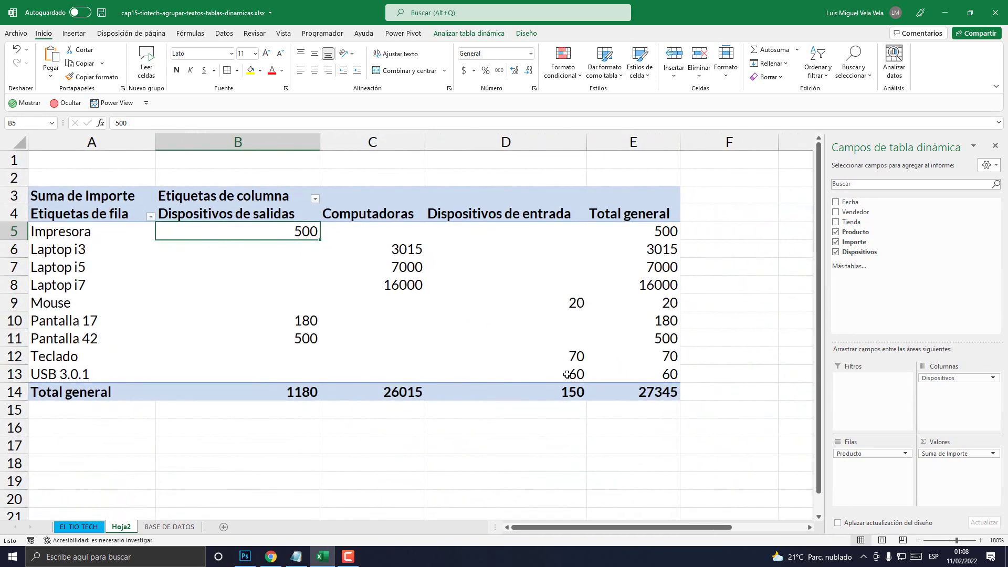
drag(257, 230, 279, 367)
drag(369, 231, 387, 372)
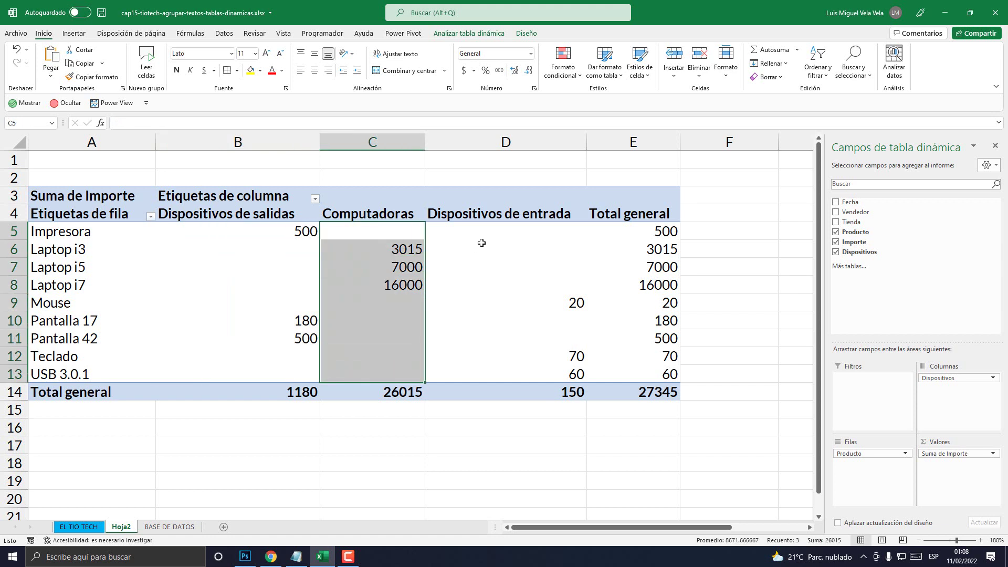
drag(505, 226, 536, 374)
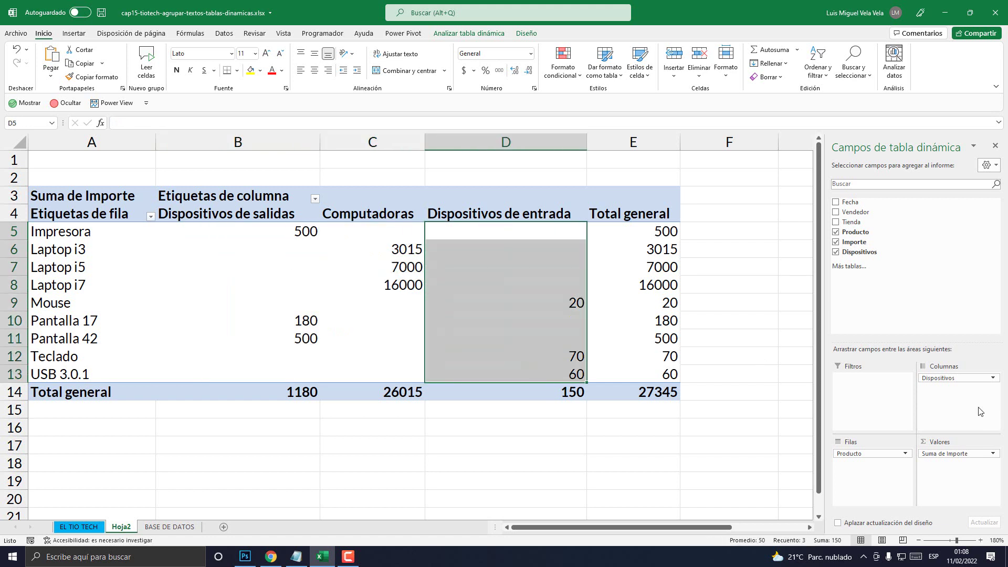